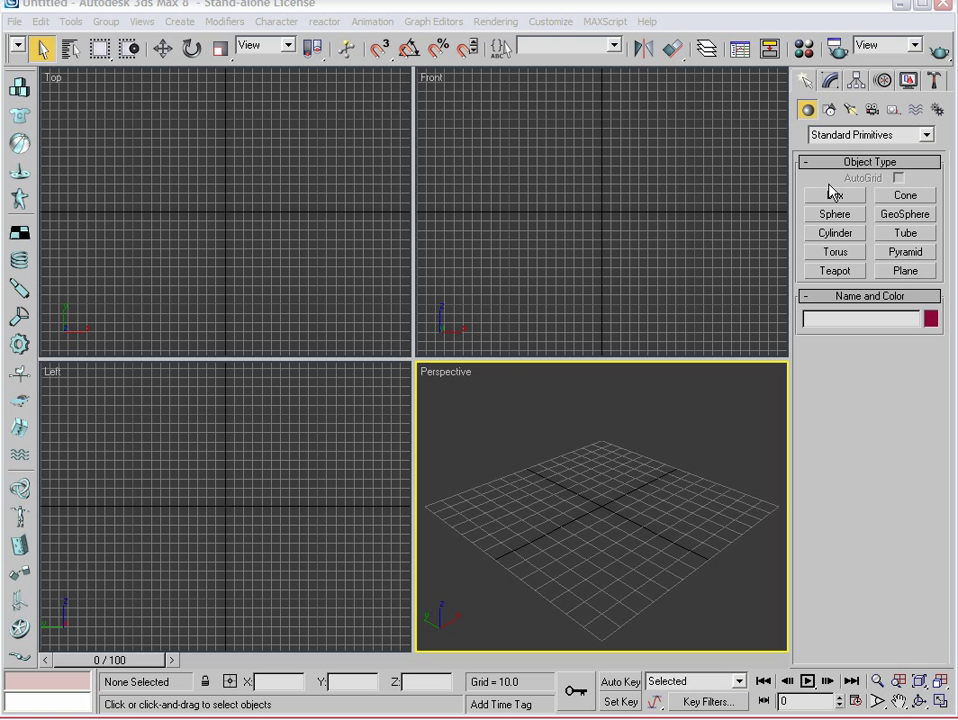
- Drag out two Target Spot lights and one Target Direct light in the viewports
left_click(850, 109)
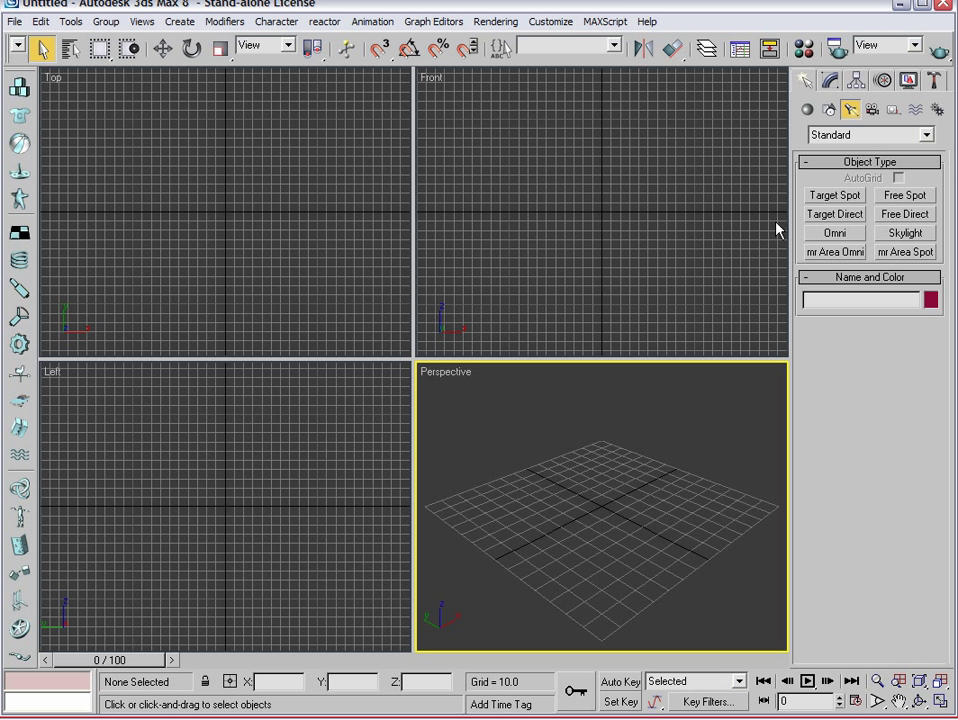
left_click(836, 195)
left_click_drag(657, 152, 541, 232)
left_click_drag(288, 157, 148, 302)
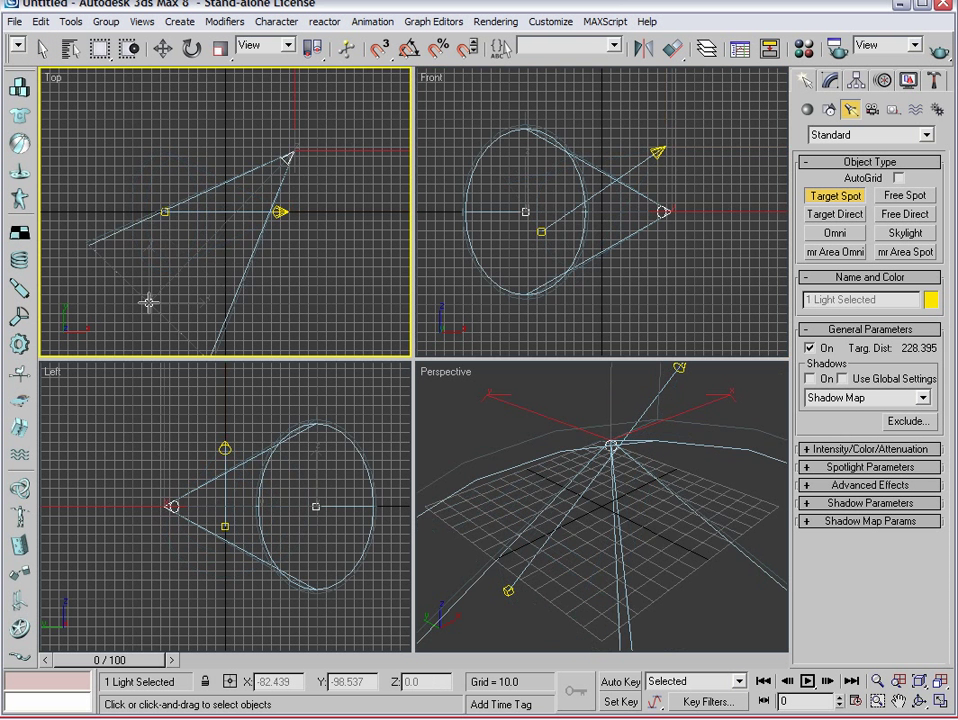
left_click(834, 214)
left_click_drag(353, 207, 161, 212)
- Place six Omni lights around the scene, then return to Select Object
left_click(848, 233)
left_click(219, 195)
left_click(184, 146)
left_click(162, 283)
left_click(367, 297)
left_click(641, 280)
left_click(533, 158)
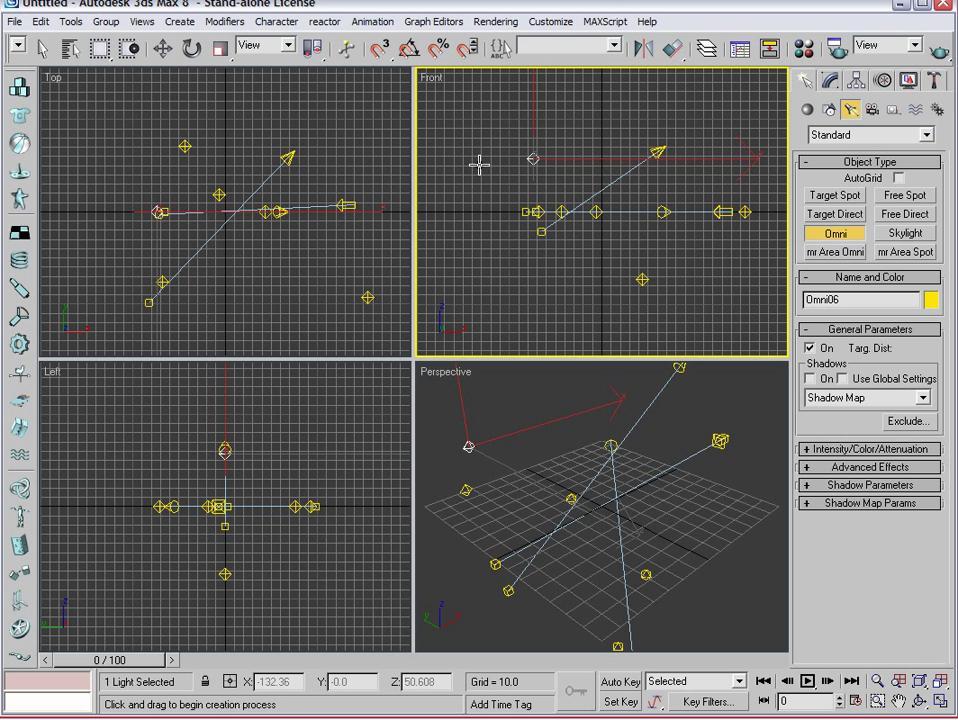
left_click(42, 48)
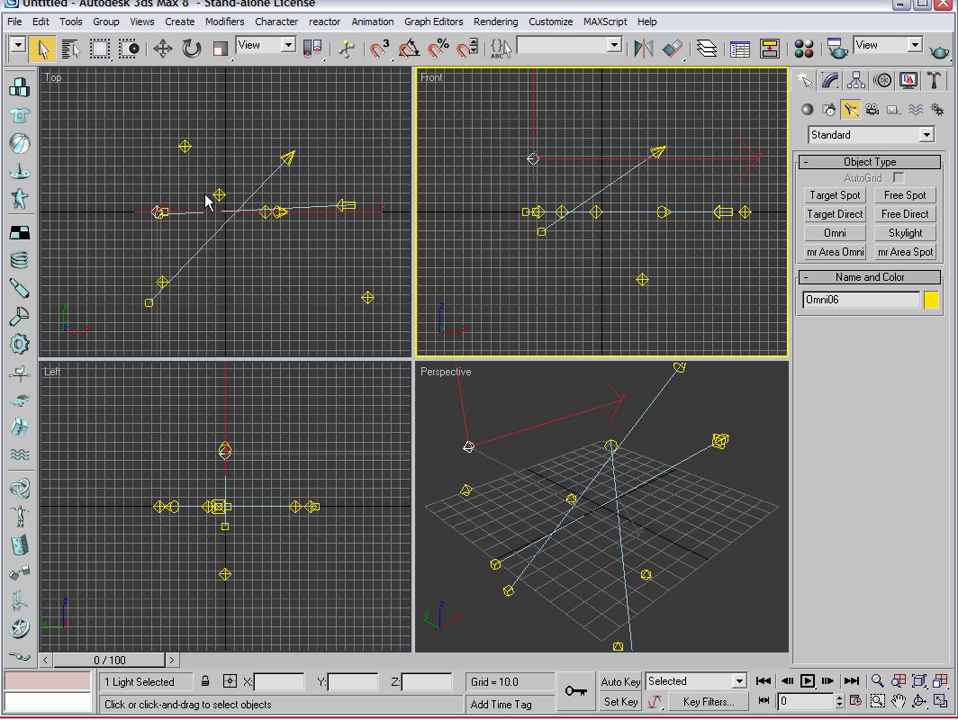
- Select all nine lights in the Top view with Ctrl+A and delete them
right_click(150, 148)
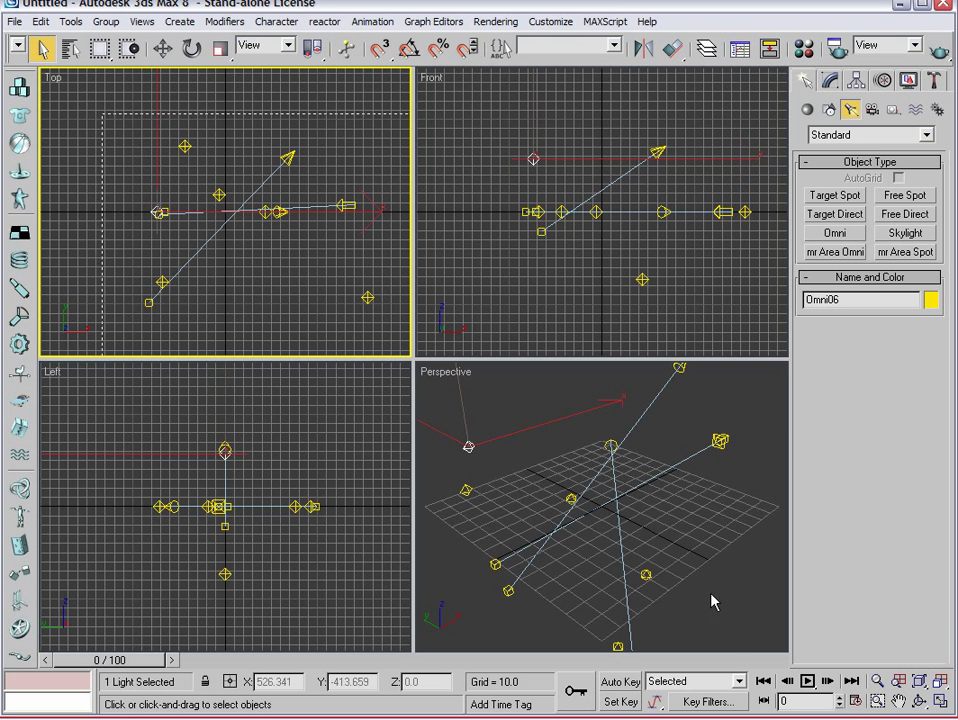
key("ctrl+a")
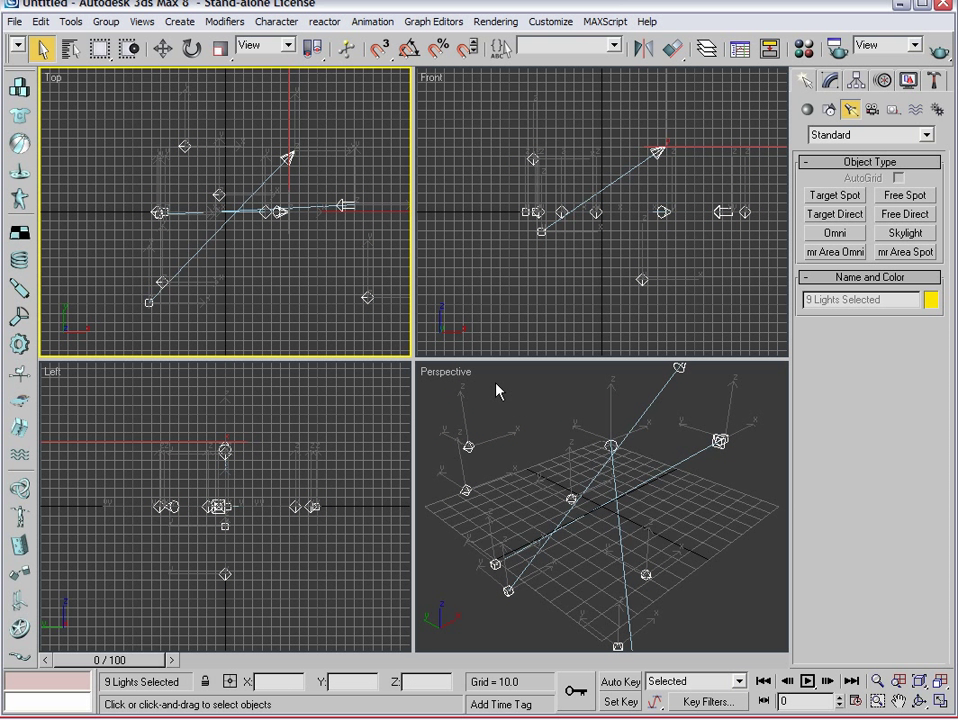
key("Delete")
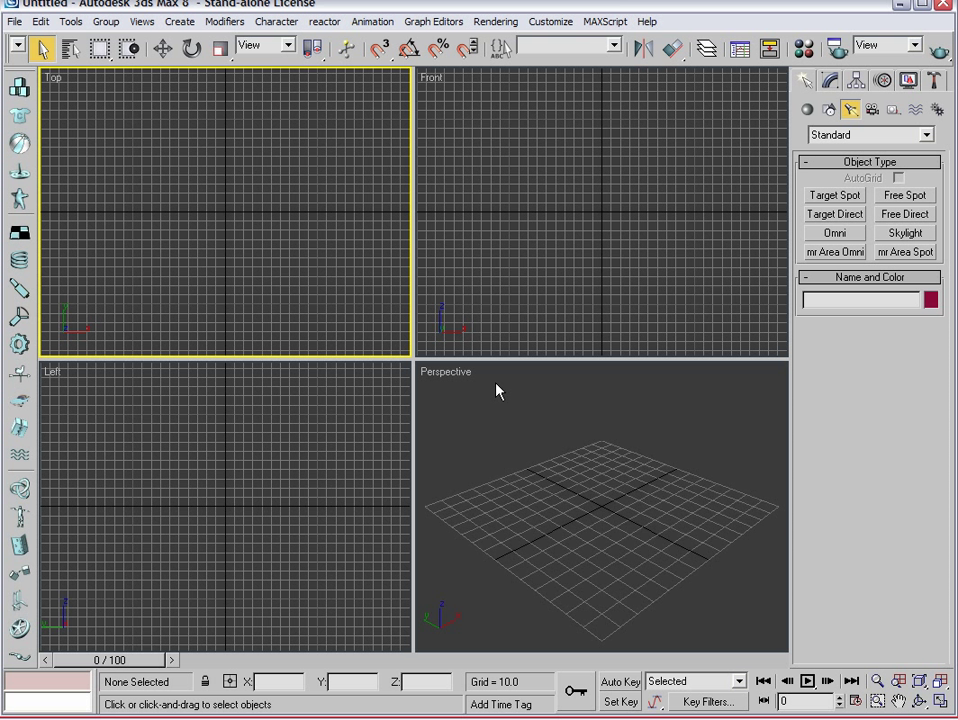
- Open recent SoccerBall_3Point_Start.max without saving, then maximize the Camera01 view
left_click(14, 21)
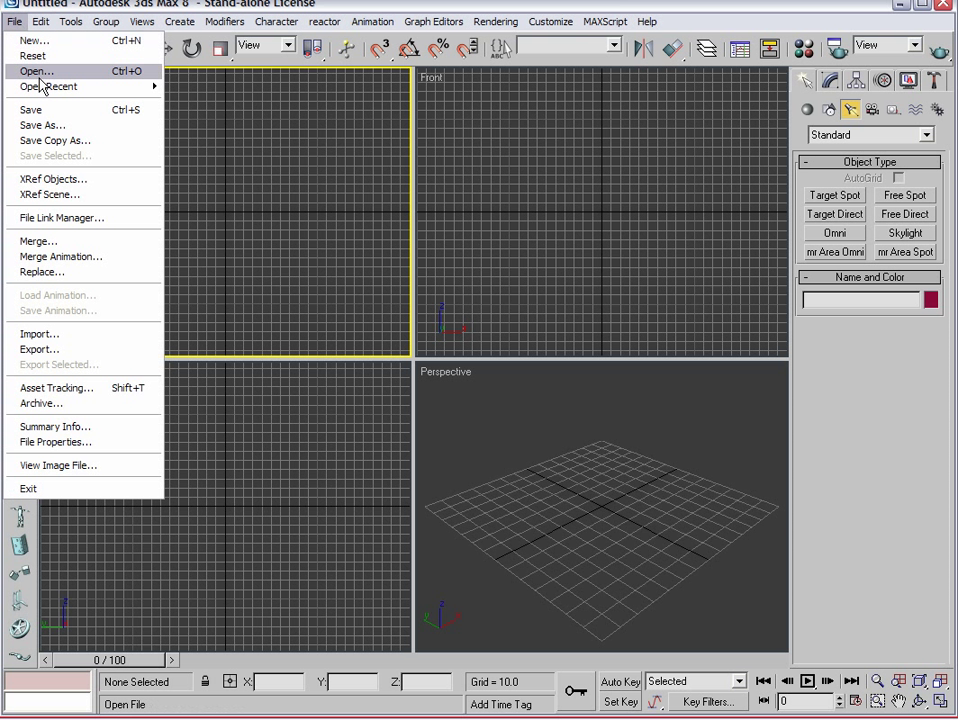
mouse_move(46, 97)
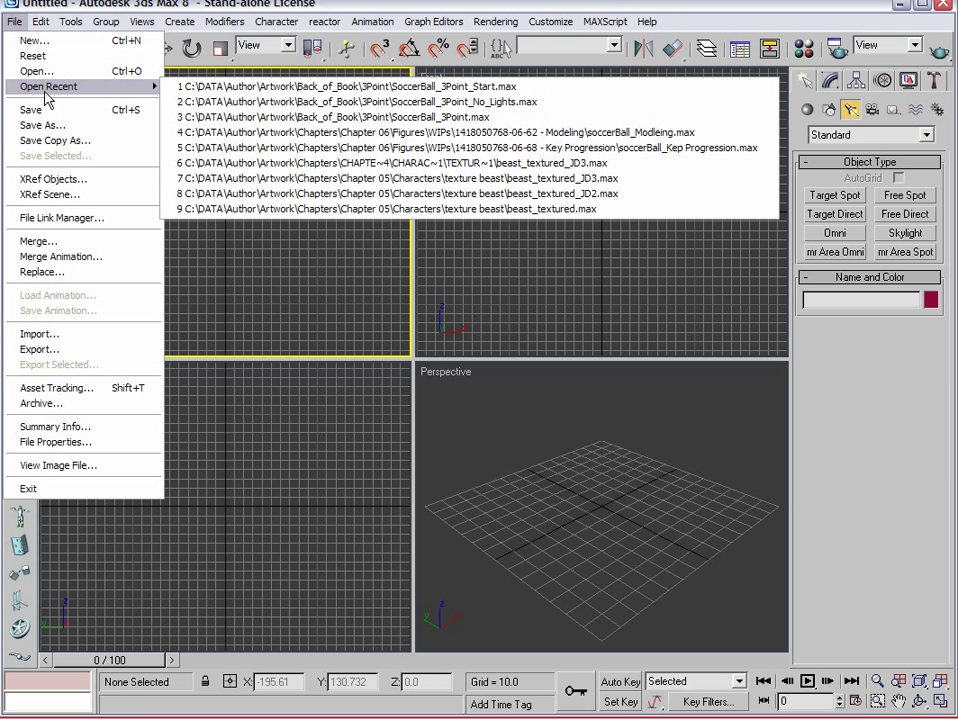
left_click(337, 97)
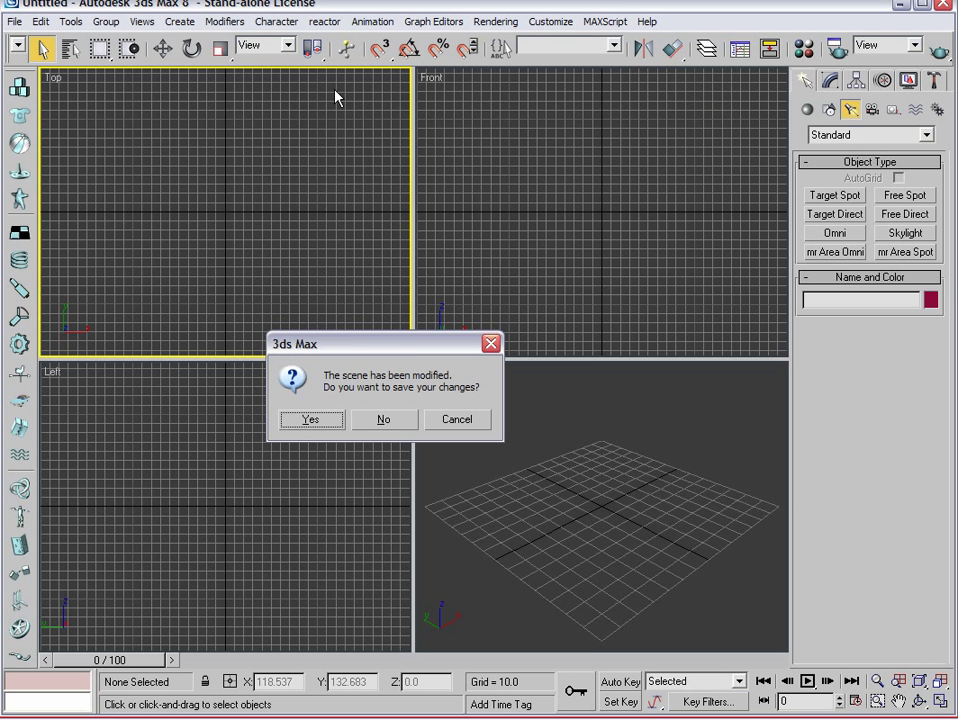
left_click(381, 417)
left_click(483, 438)
key("a")
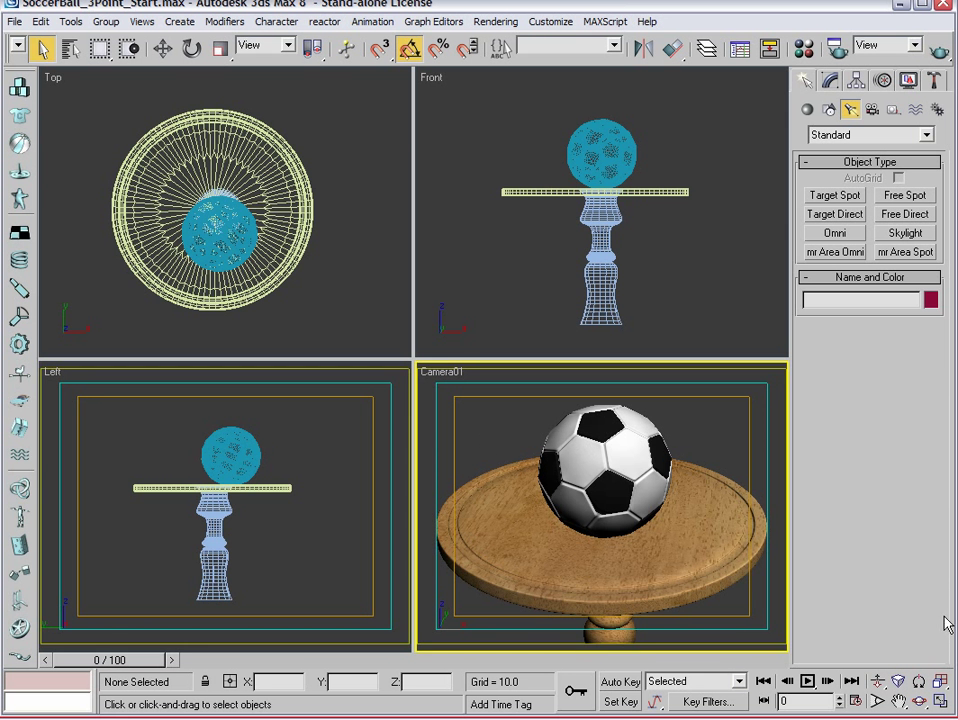
left_click(940, 703)
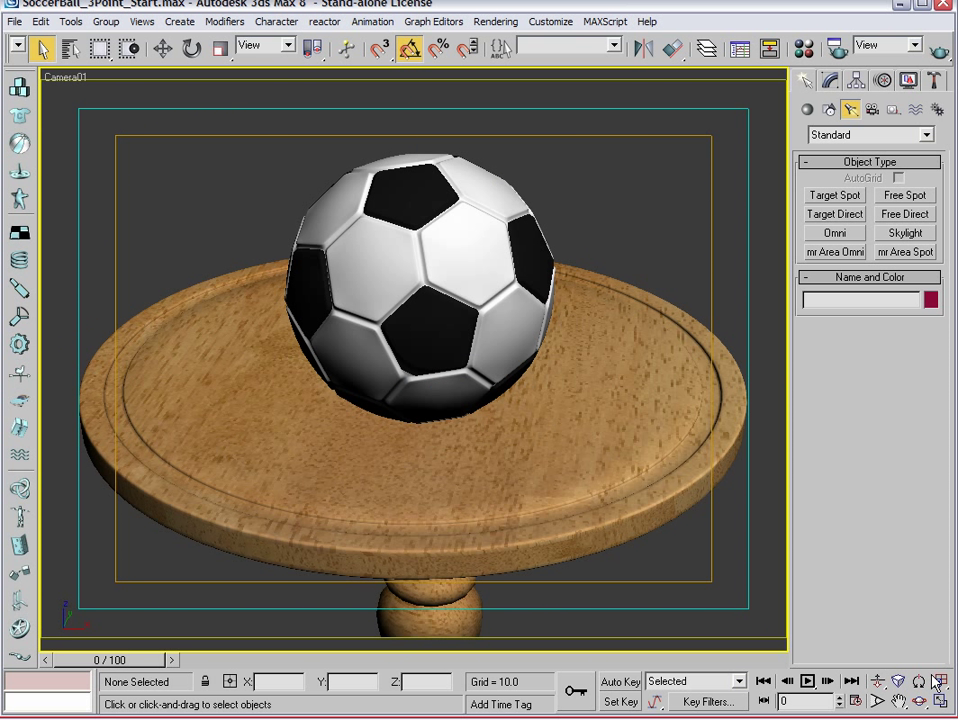
left_click(940, 56)
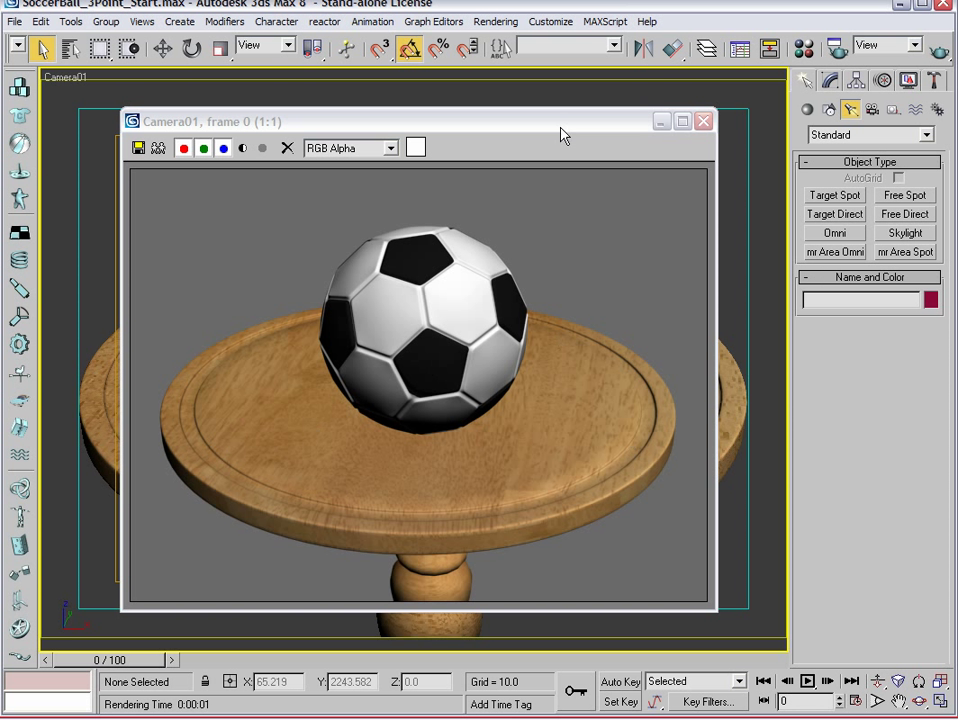
left_click_drag(558, 127, 551, 116)
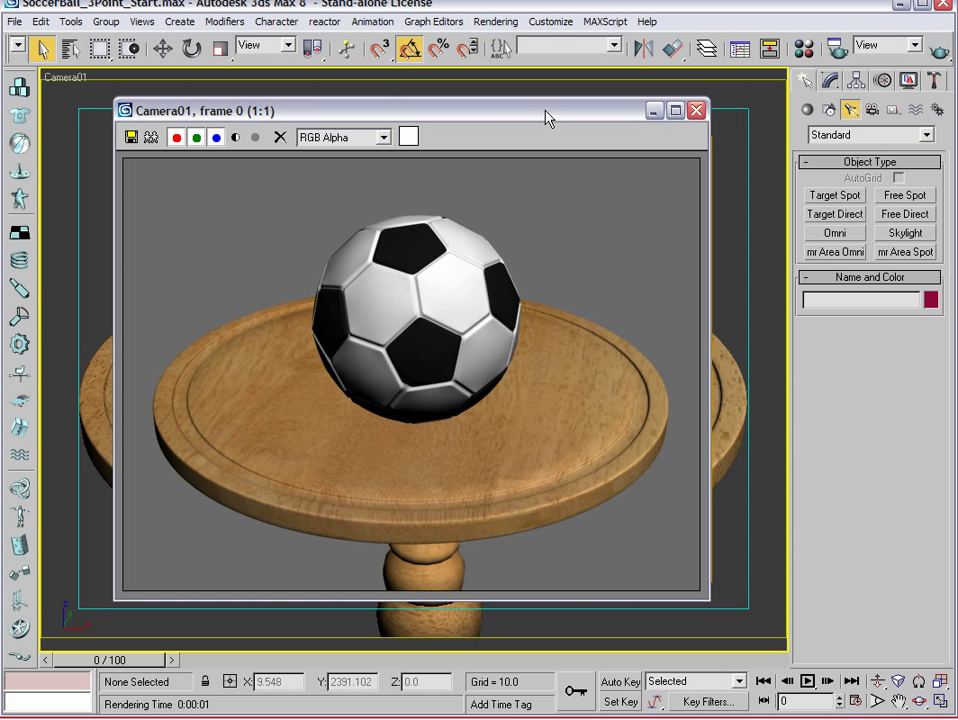
left_click(696, 110)
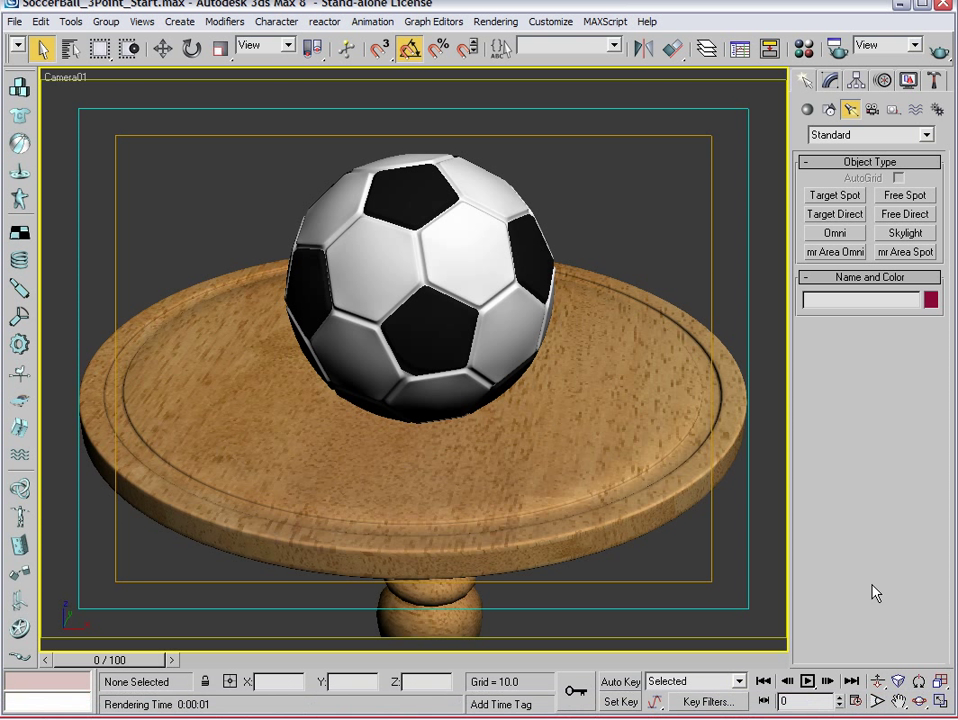
- Restore four viewports and zoom out the Top, Front and Left views around the table
key("alt+w")
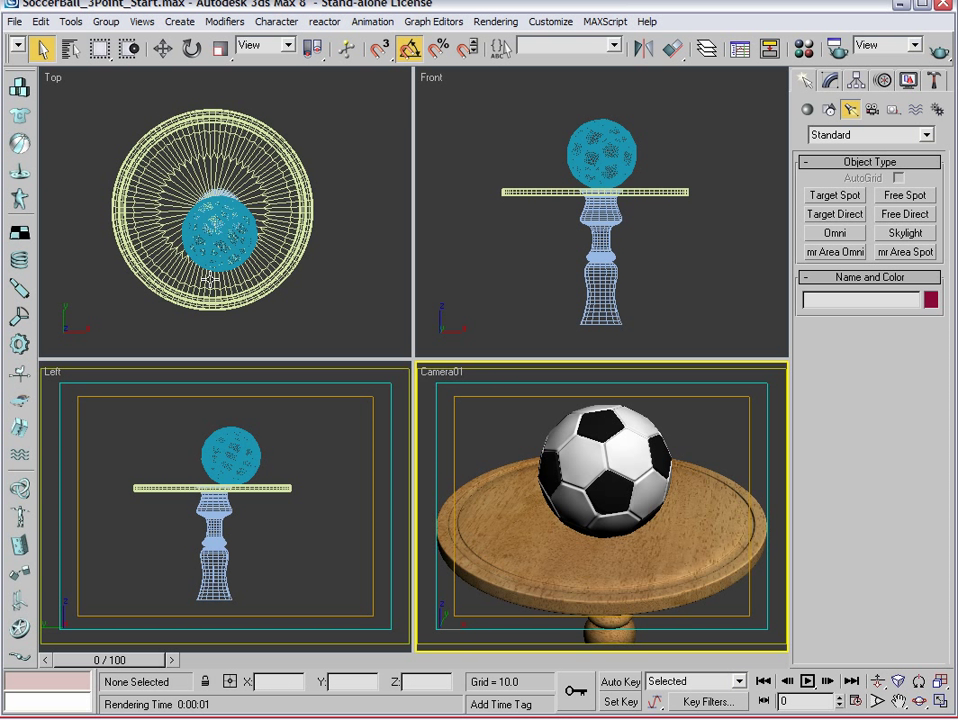
scroll(316, 299, "down", 5)
left_click(519, 248)
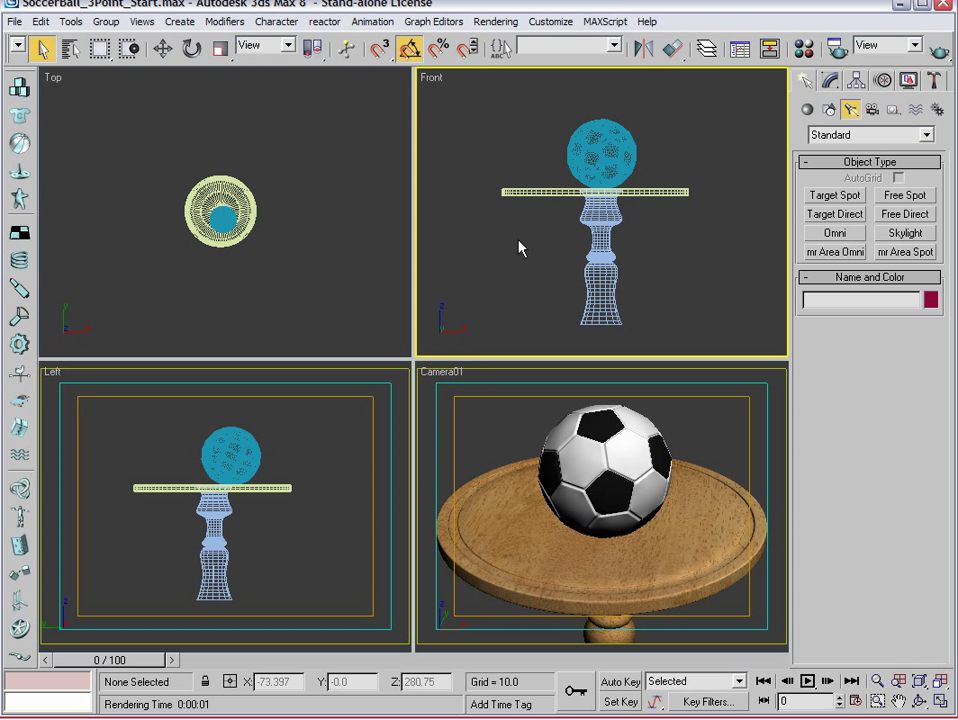
scroll(519, 248, "down", 5)
left_click(274, 428)
scroll(294, 441, "down", 3)
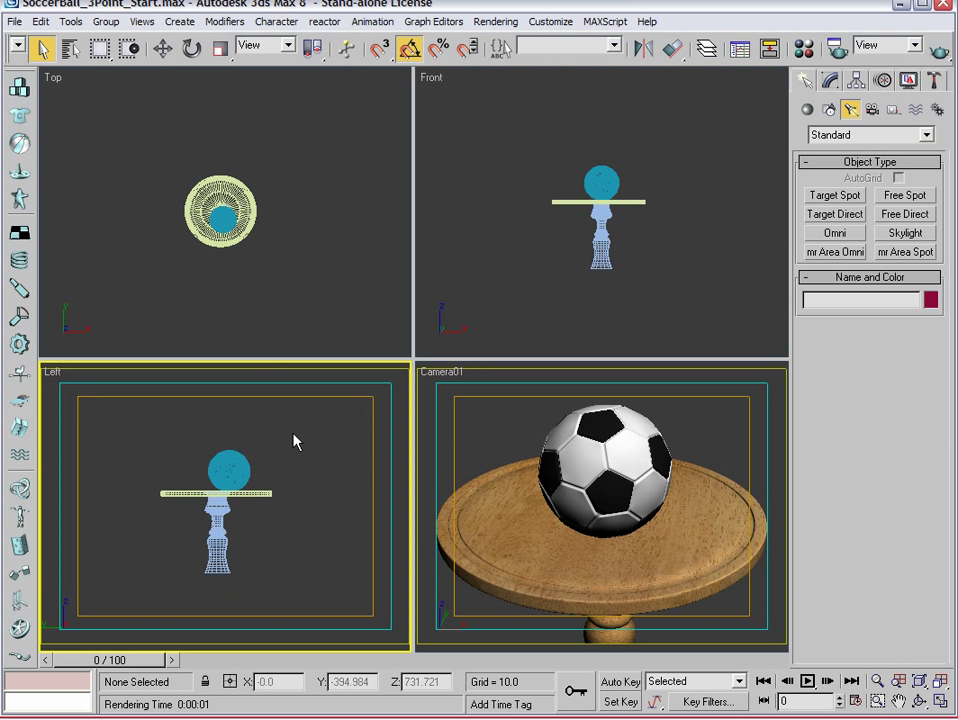
scroll(296, 442, "down", 3)
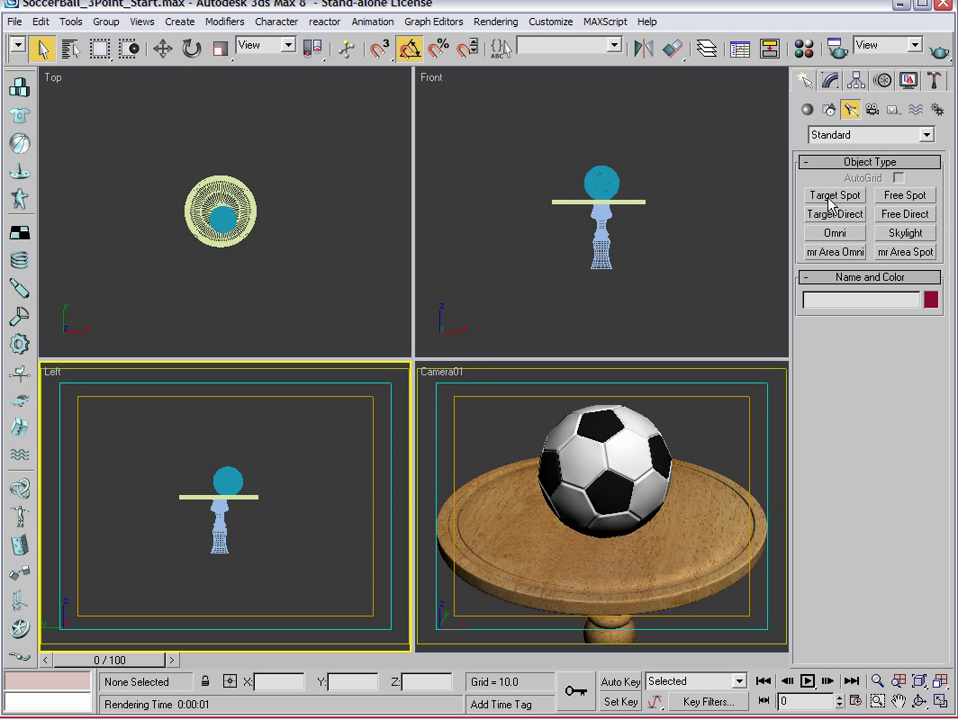
- Uncheck Cameras under Hide by Category so Camera01 appears in the viewports
left_click(830, 197)
middle_click_drag(290, 274, 274, 231)
left_click(908, 80)
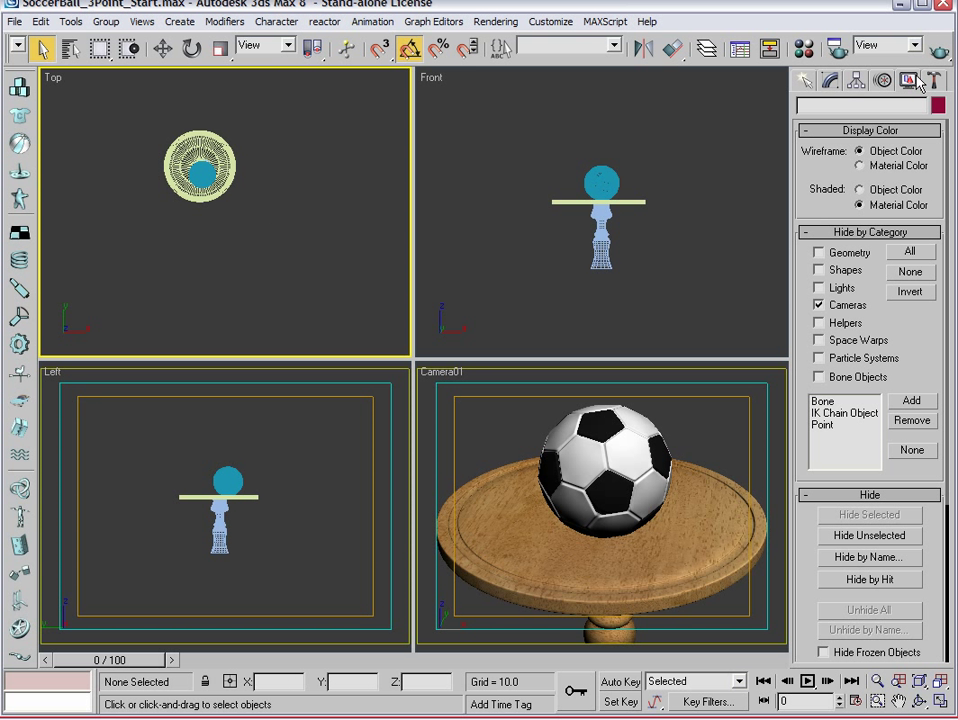
left_click(819, 305)
middle_click_drag(274, 278, 302, 299)
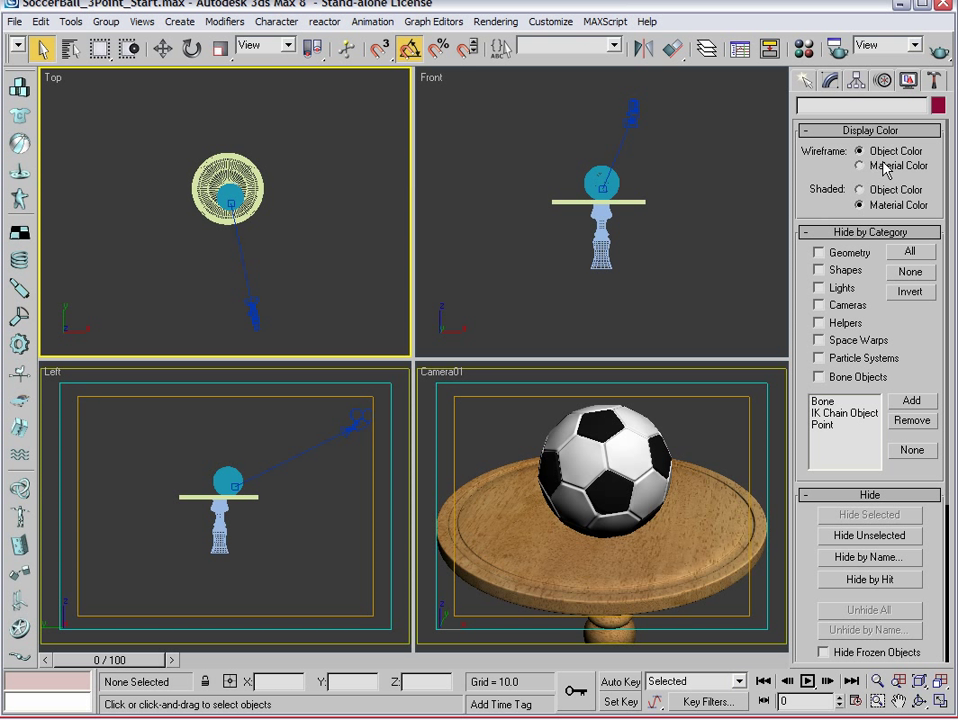
left_click(829, 82)
- Choose Target Spot under Create > Lights
left_click(806, 80)
left_click(850, 108)
left_click(835, 196)
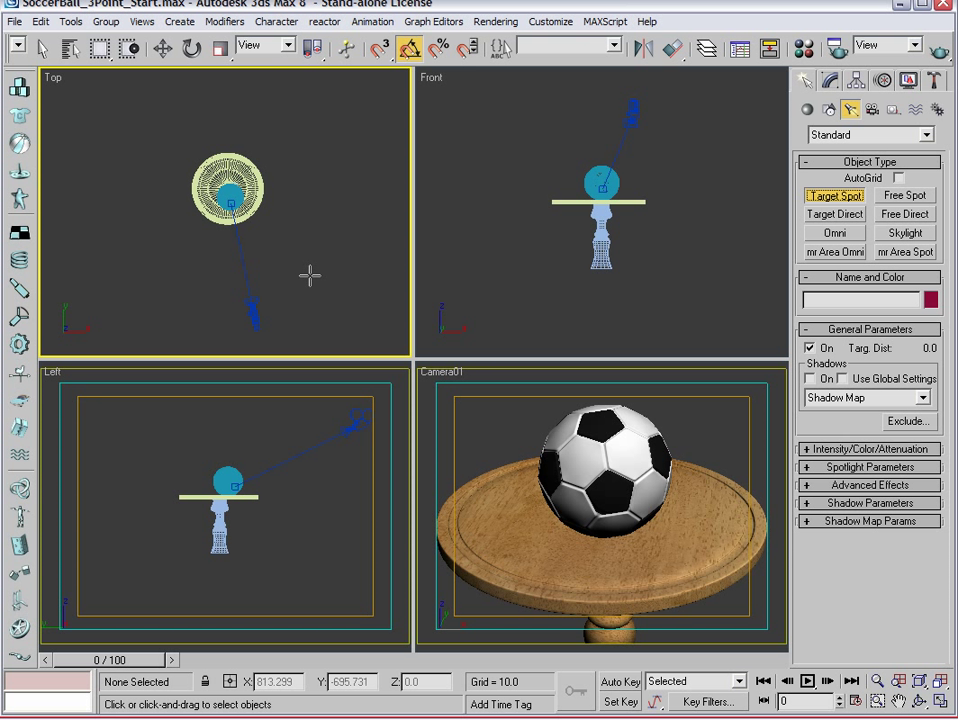
- Drag in the Top view from light position to the ball to create Spot01
left_click_drag(314, 282, 232, 197)
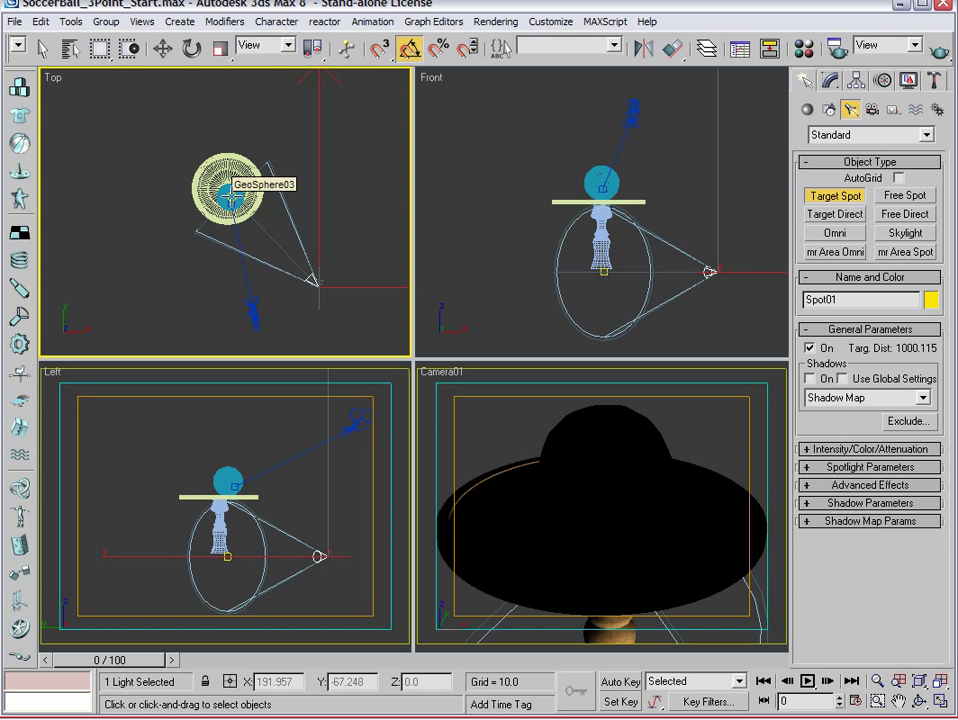
right_click(148, 387)
left_click(939, 702)
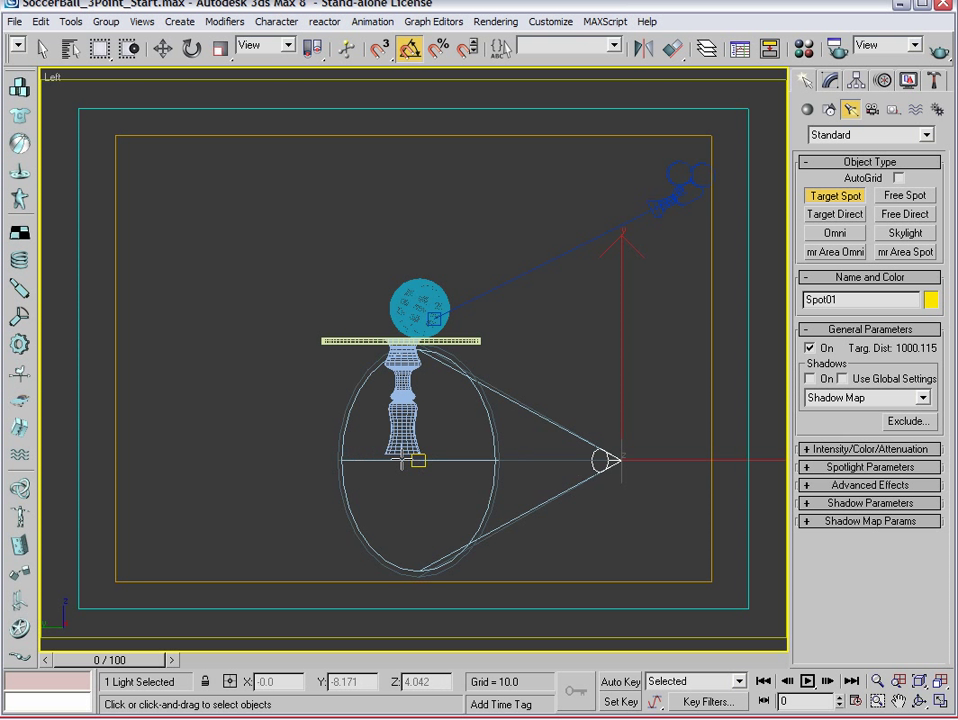
- Check Spot01 in the Camera01 and Left views, framing table and spotlight in Left
key("alt+w")
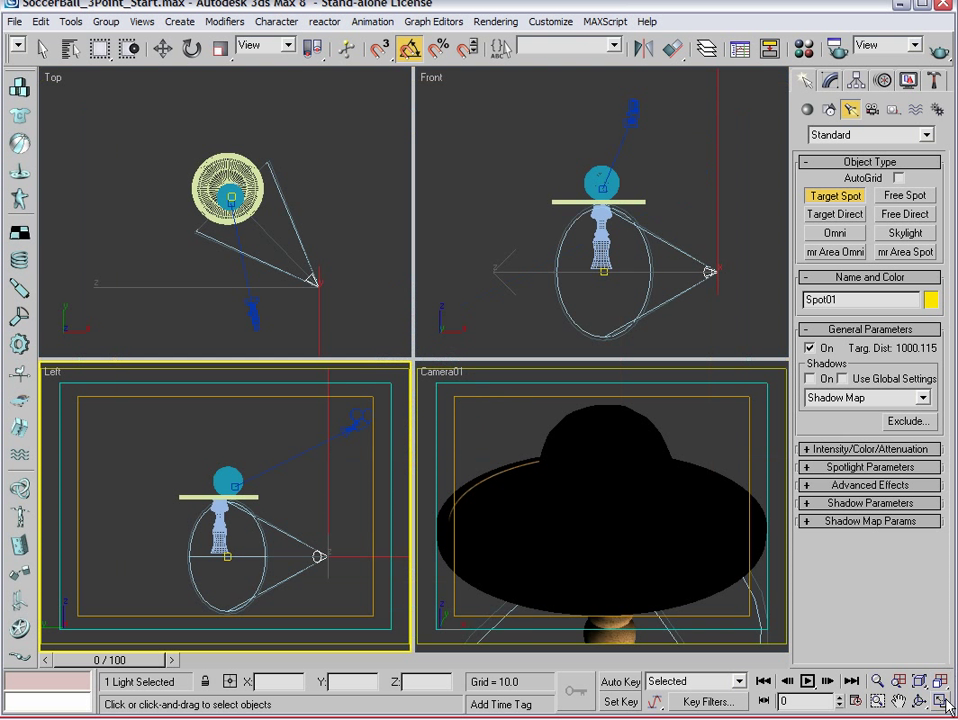
right_click(522, 448)
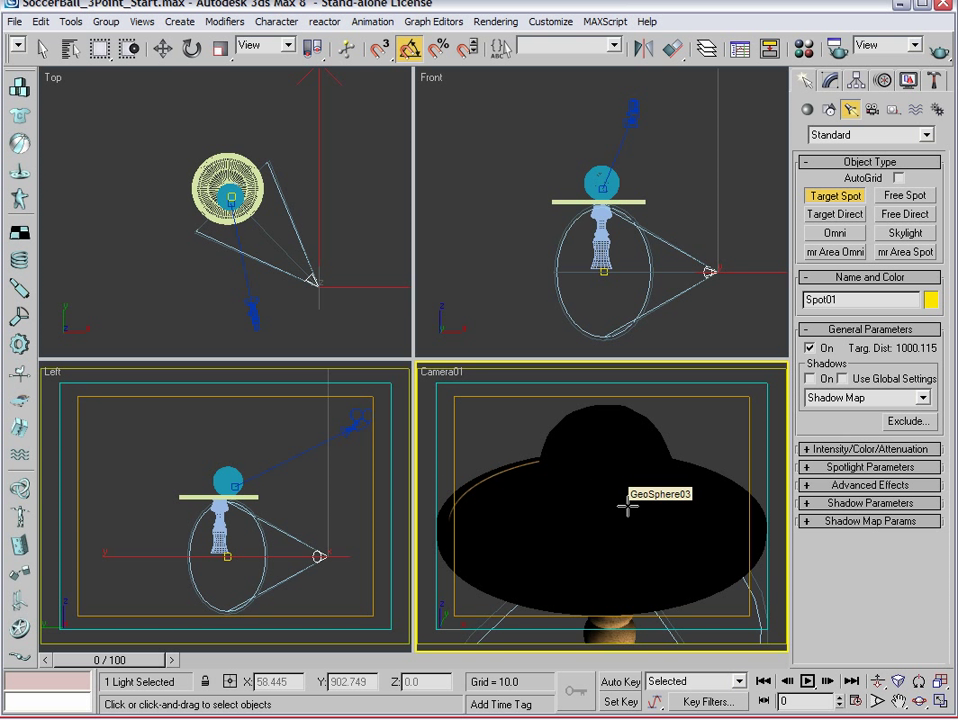
left_click(941, 703)
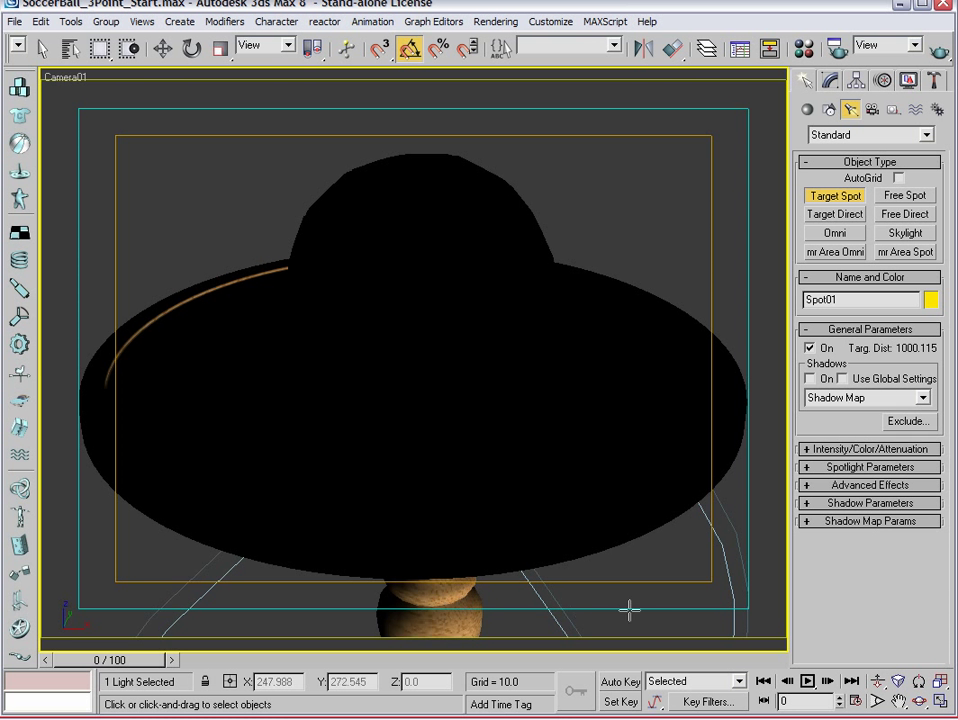
left_click(941, 703)
right_click(150, 417)
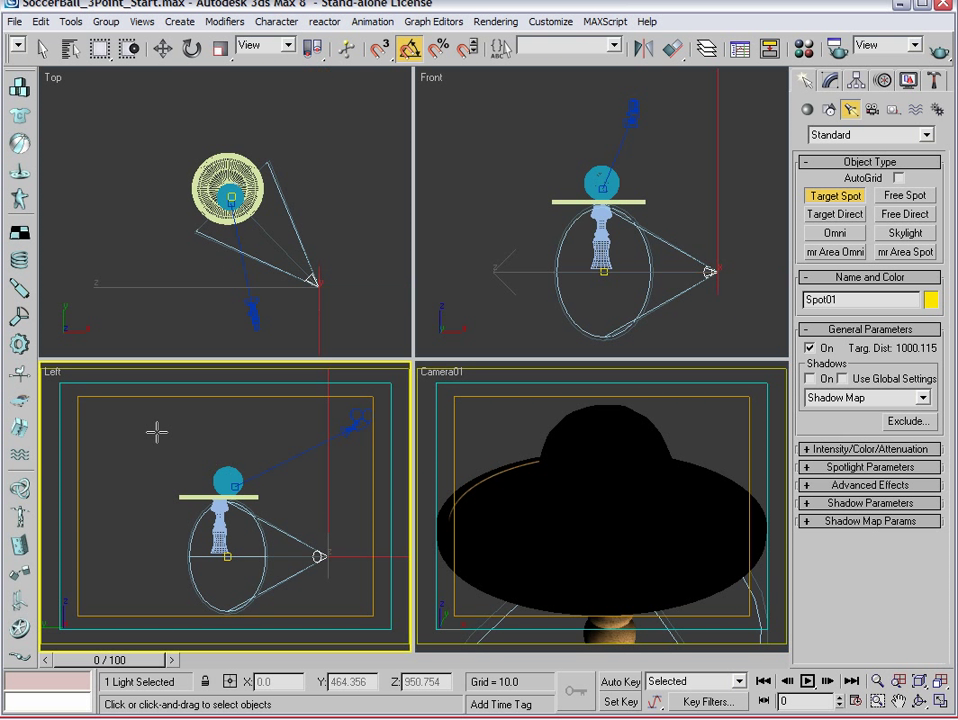
key("alt+w")
middle_click_drag(239, 327, 215, 350)
- Select the spotlight and move it well up above the ball in the Left view
left_click(162, 48)
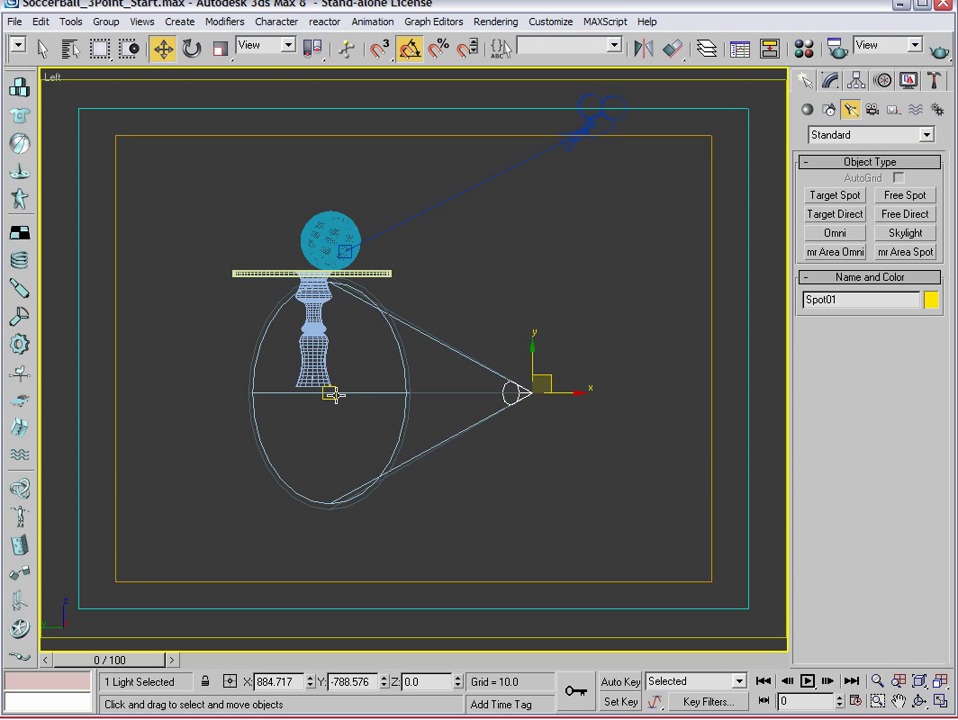
left_click_drag(625, 450, 300, 396)
left_click_drag(420, 358, 420, 214)
left_click(495, 290)
left_click(525, 243)
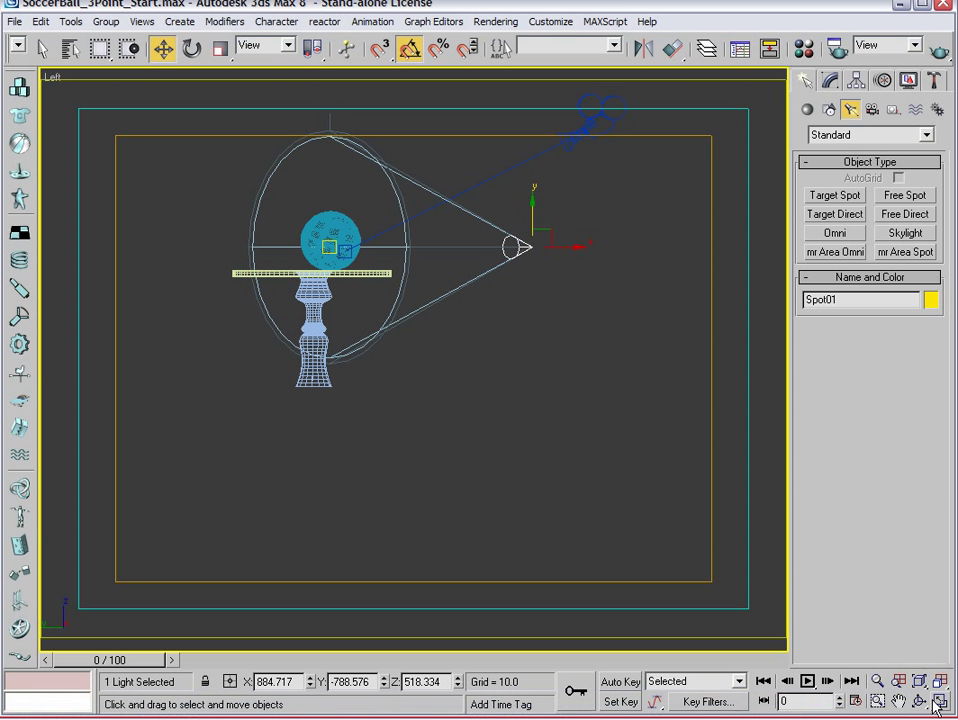
key("alt+w")
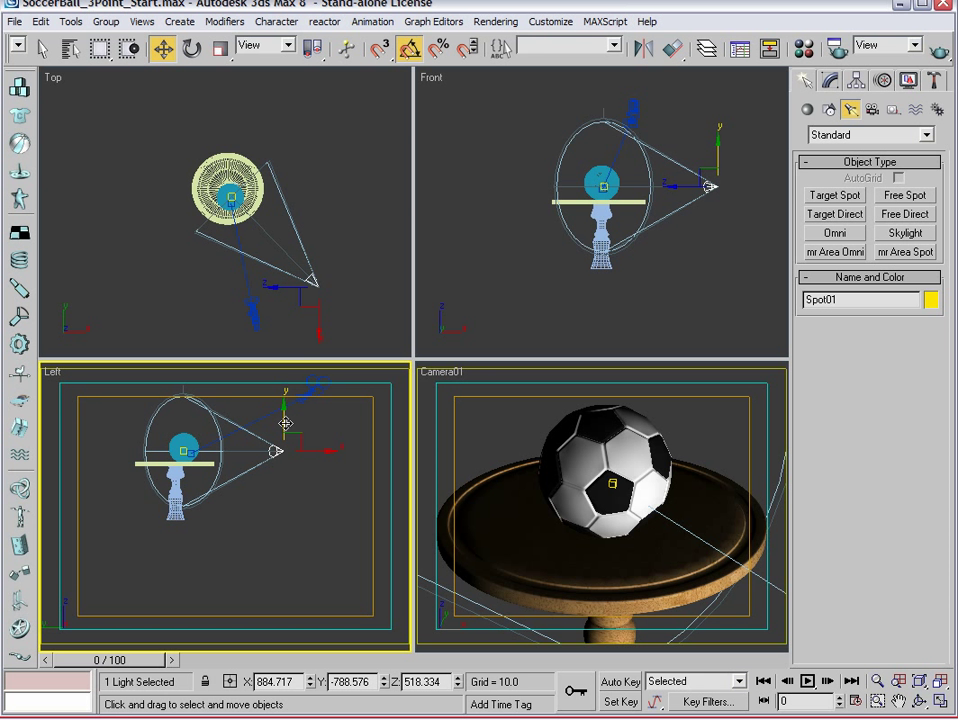
- Raise the spotlight further so its cone hits the ball, re-framing the Top and Left views
left_click_drag(285, 424, 277, 378)
middle_click_drag(331, 521, 329, 573)
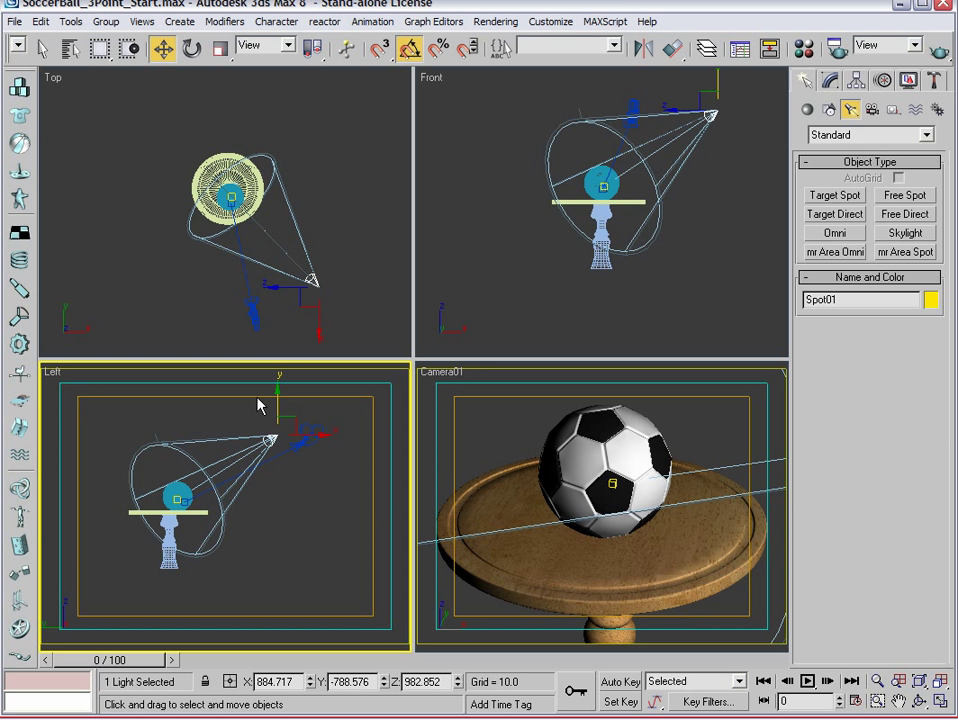
middle_click_drag(167, 291, 122, 287)
middle_click_drag(284, 494, 296, 490)
key("alt+w")
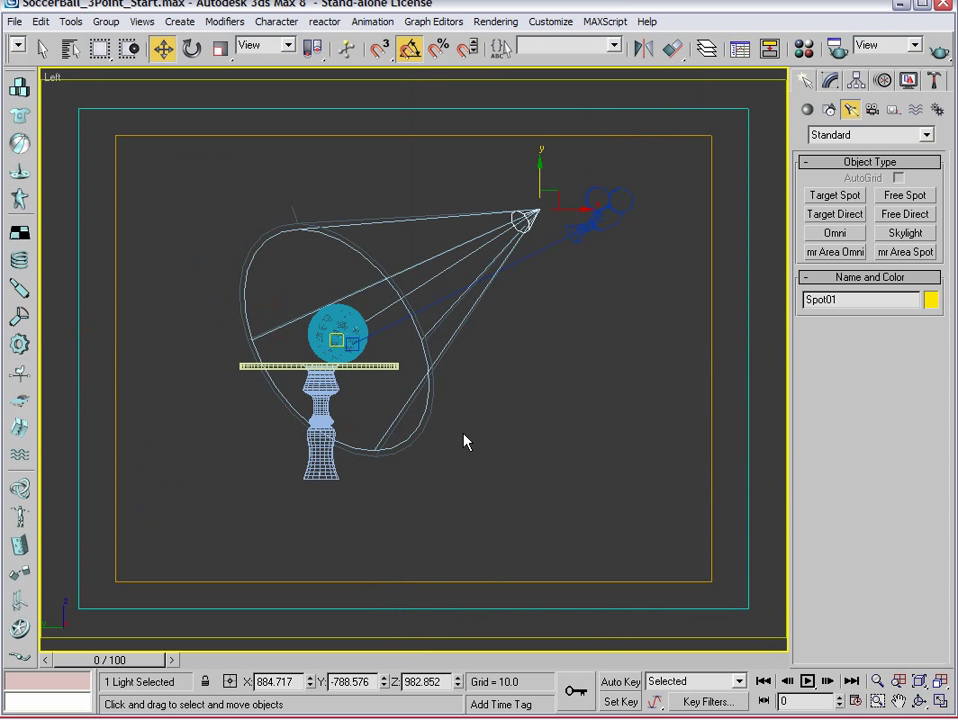
left_click_drag(603, 306, 425, 216)
left_click(470, 357)
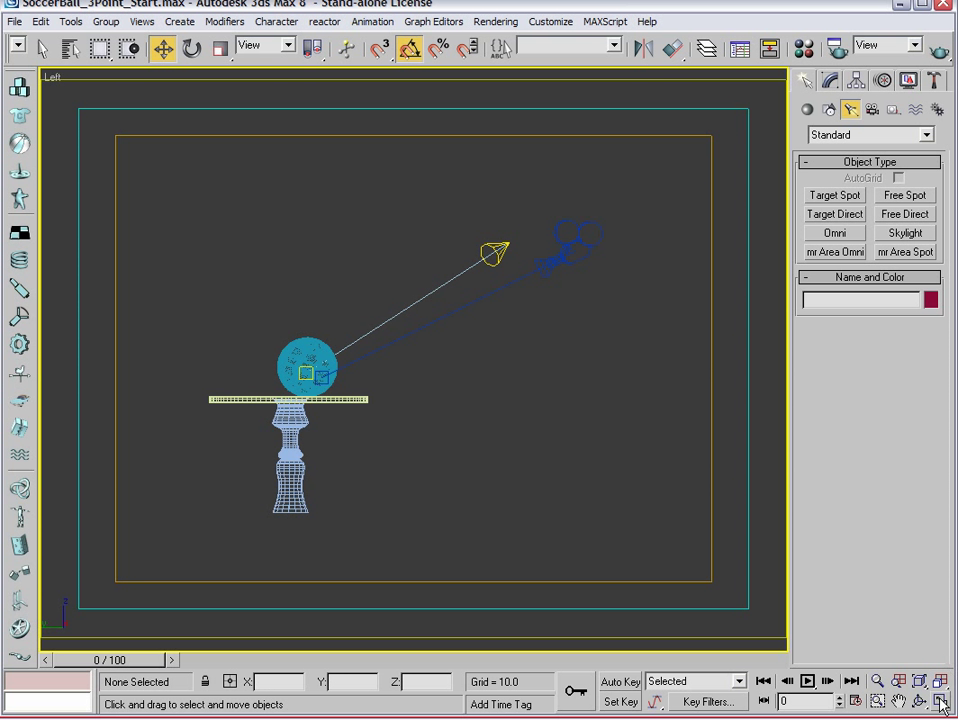
left_click(933, 697)
- Frame the spotlight in the Top view, then maximize Camera01 and Quick Render
left_click(278, 184)
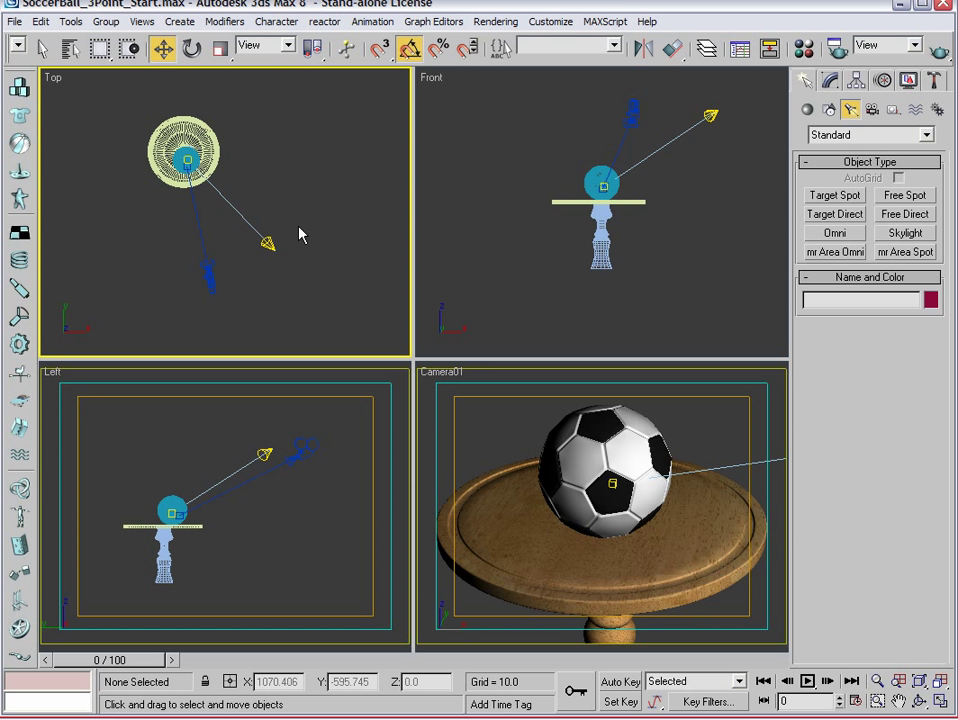
mouse_move(299, 229)
middle_mouse_down()
mouse_move(312, 239)
mouse_move(308, 221)
middle_mouse_up()
left_click(744, 534)
key("alt+w")
left_click(940, 50)
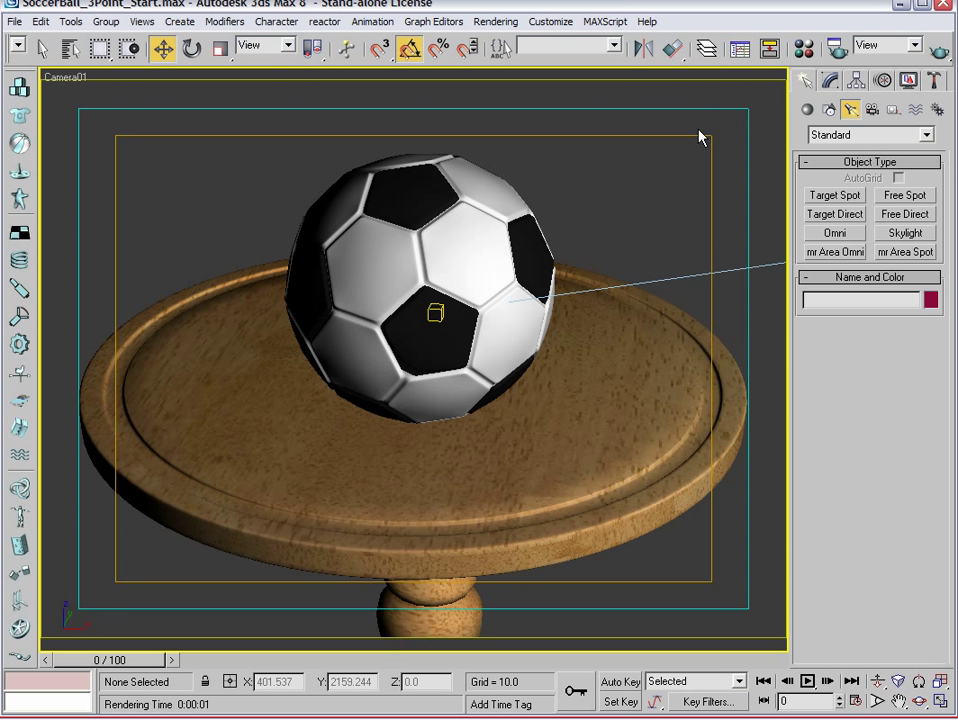
- Close the render, turn on Shadows for Spot01 in the Modify panel, and maximize Camera01
left_click(696, 110)
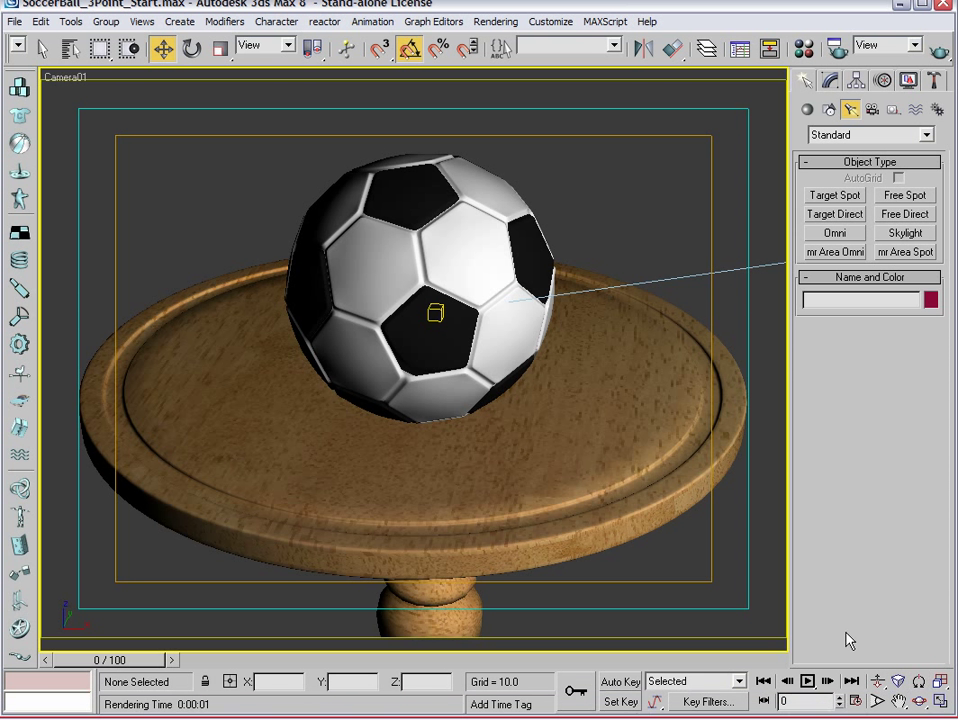
left_click(940, 701)
left_click(275, 247)
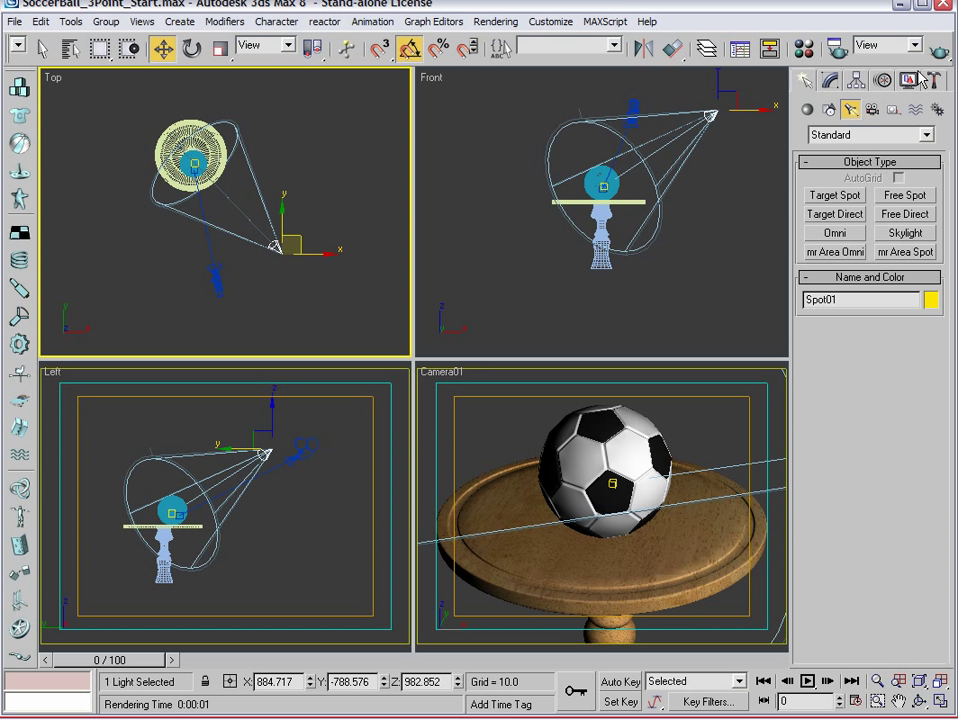
left_click(829, 83)
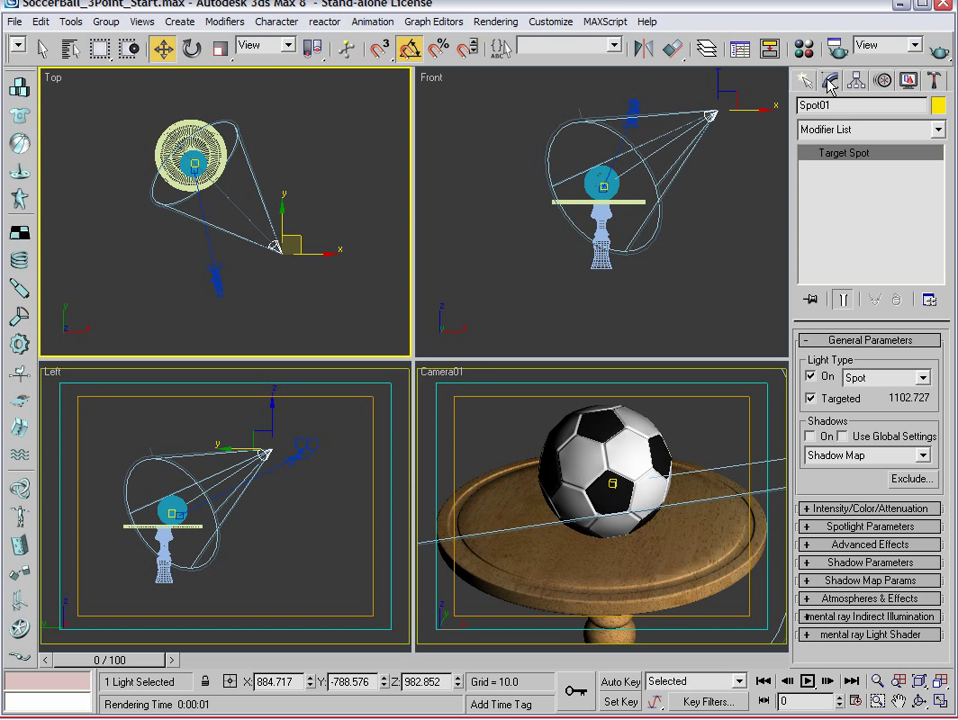
left_click(811, 437)
left_click(750, 452)
key("alt+w")
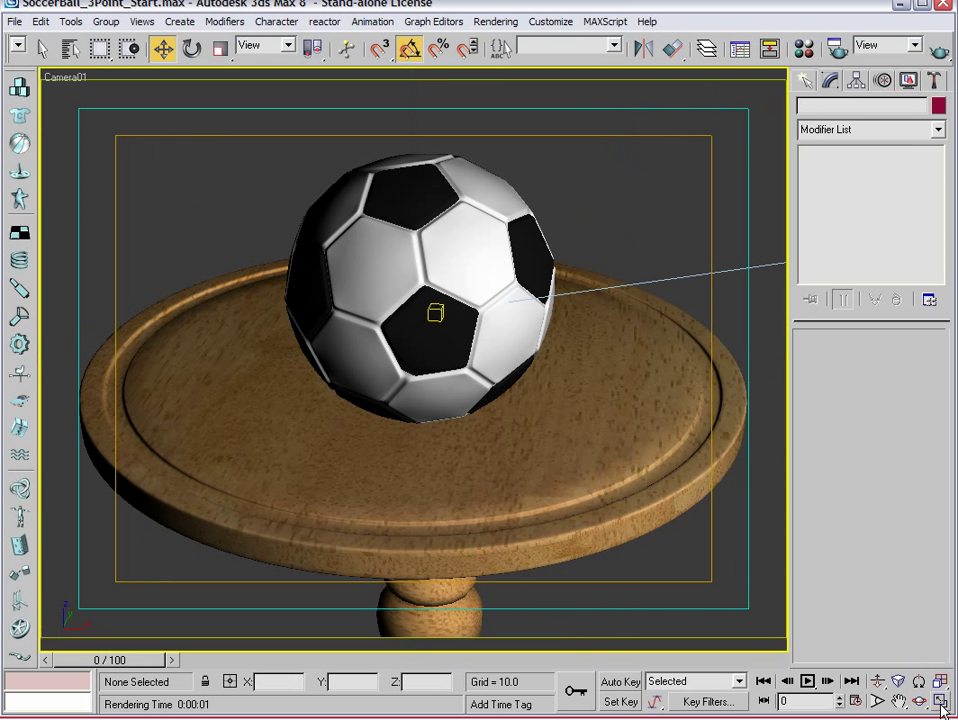
- Quick Render Camera01 with shadows, then close the render and restore four viewports
left_click(938, 50)
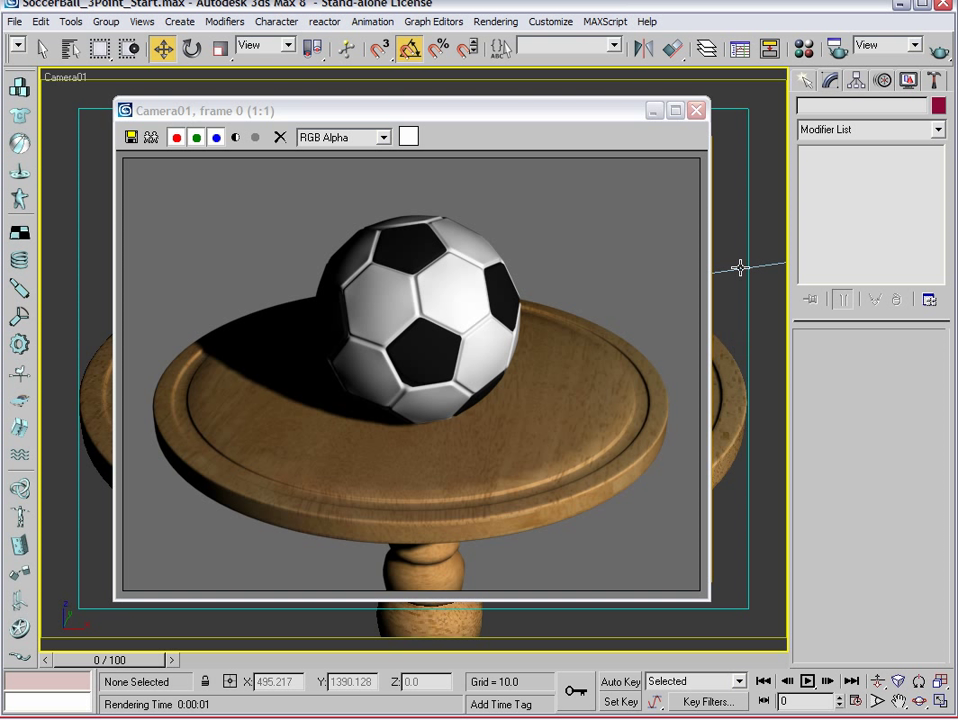
left_click(696, 110)
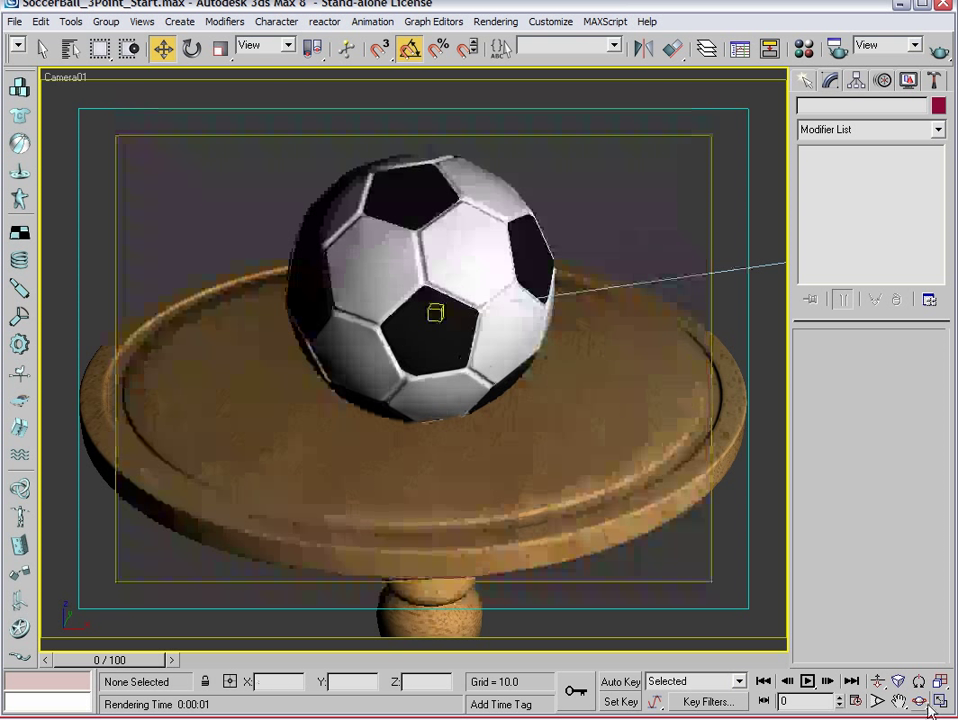
key("alt+w")
- Nudge Spot01 slightly higher in the Top and Left views and re-render Camera01
left_click(282, 236)
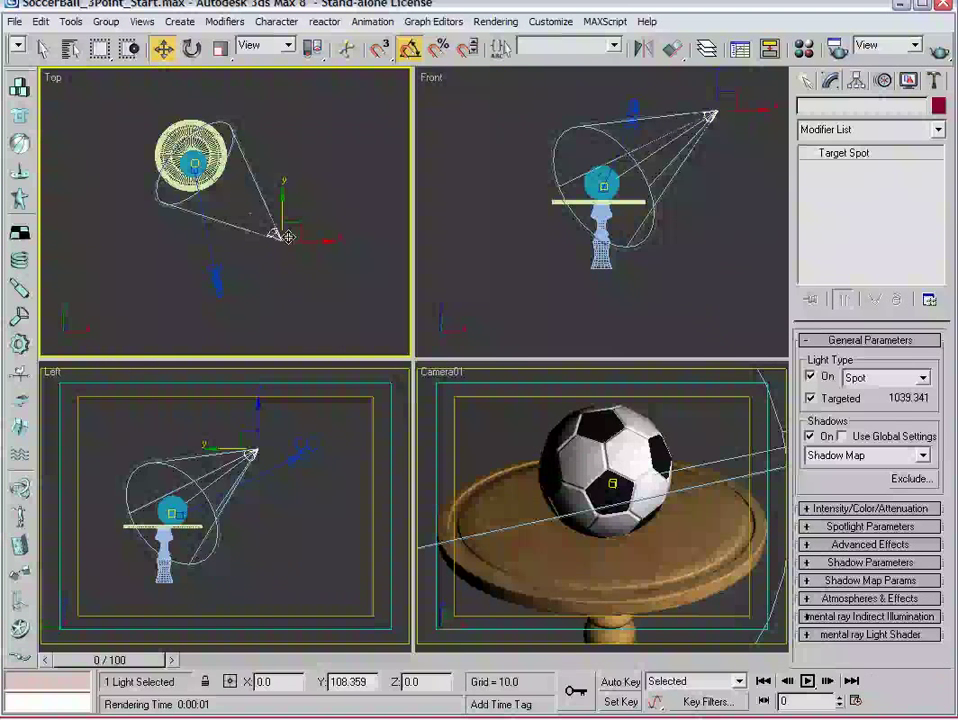
left_click_drag(287, 236, 285, 230)
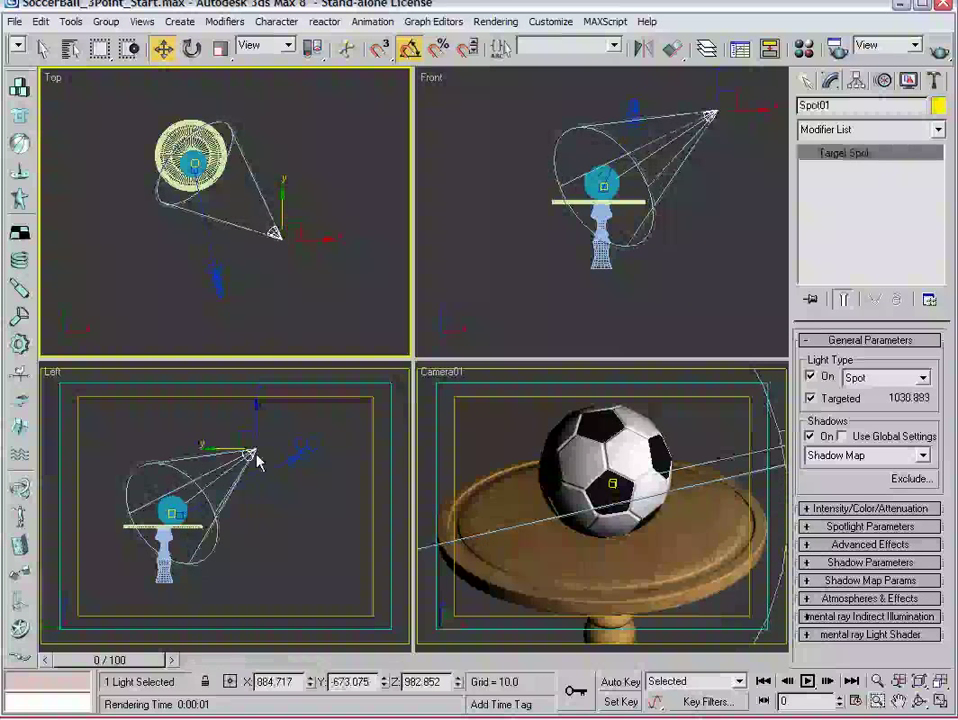
left_click_drag(257, 460, 250, 434)
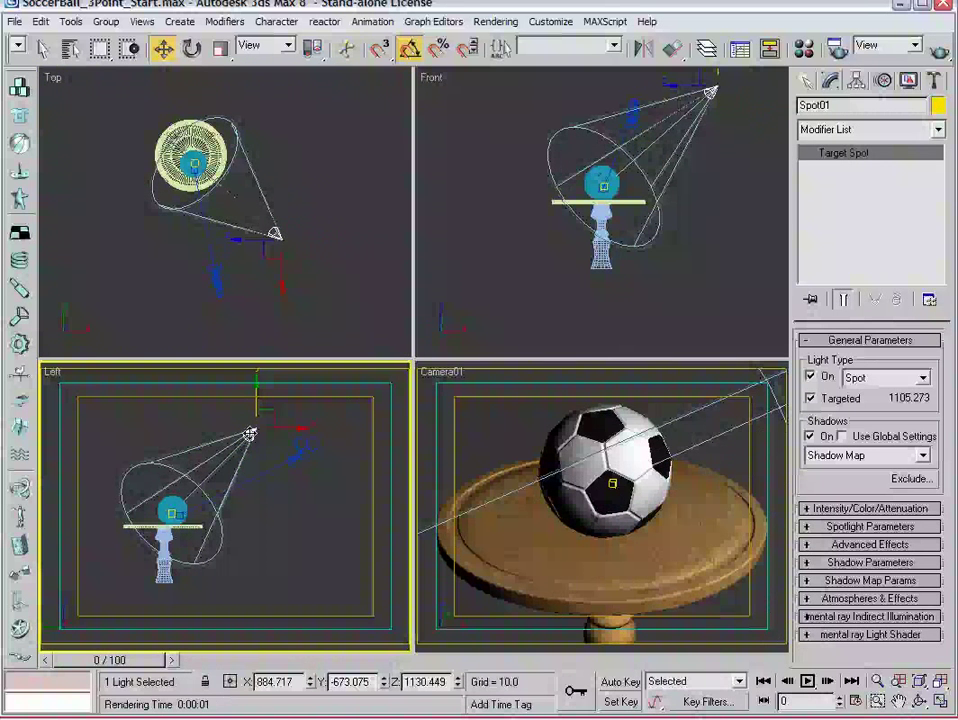
left_click(458, 428)
left_click(941, 701)
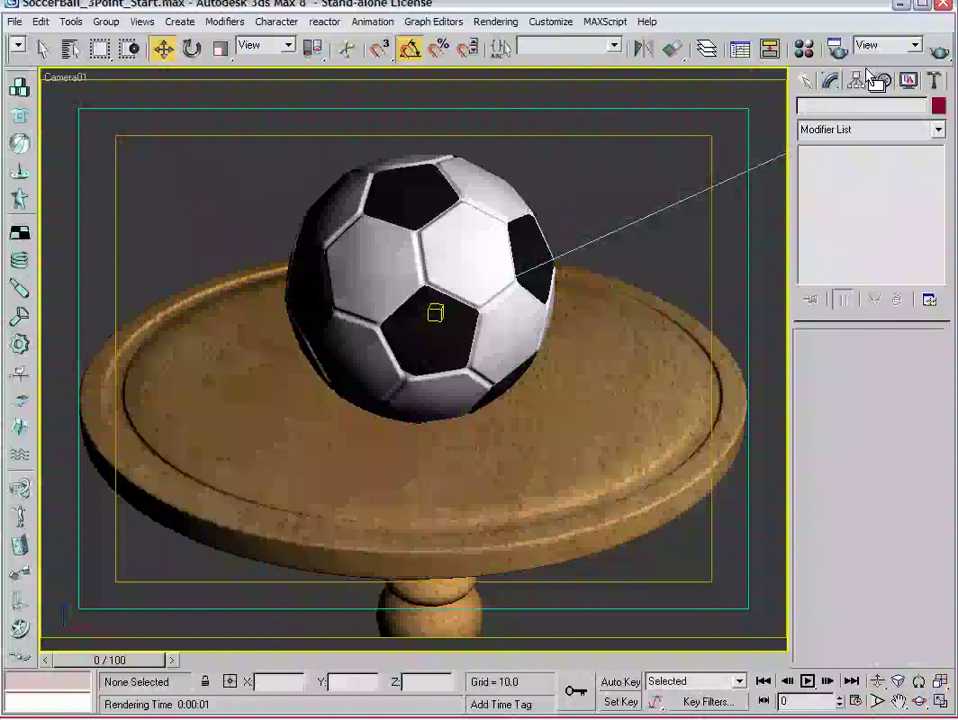
left_click(940, 52)
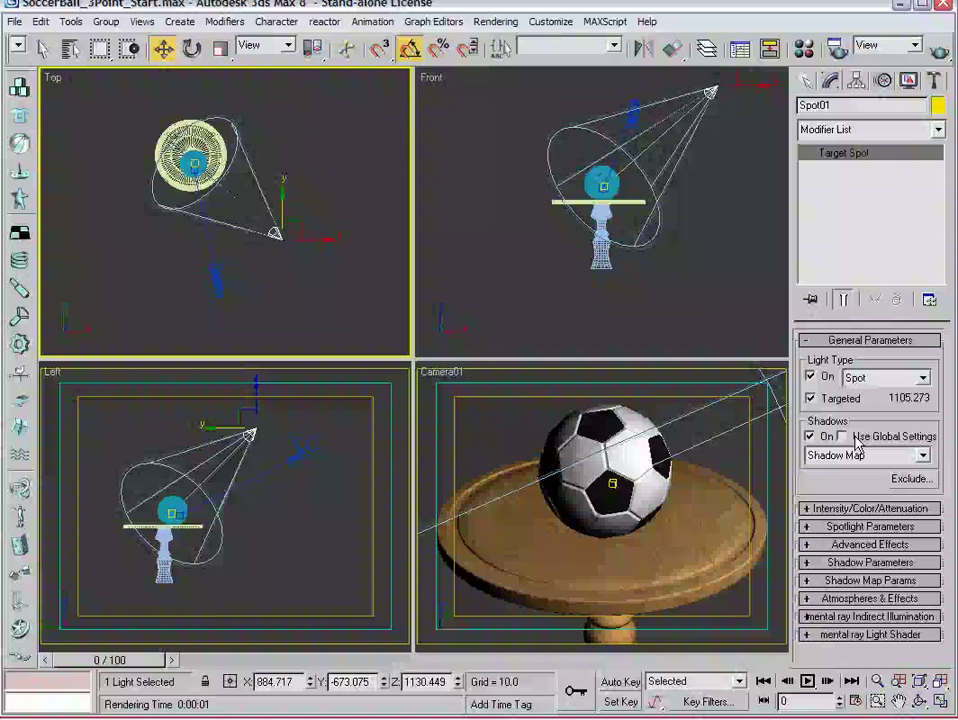
- Set Spot01's light colour to a pale warm yellow in Intensity/Color/Attenuation
left_click(869, 507)
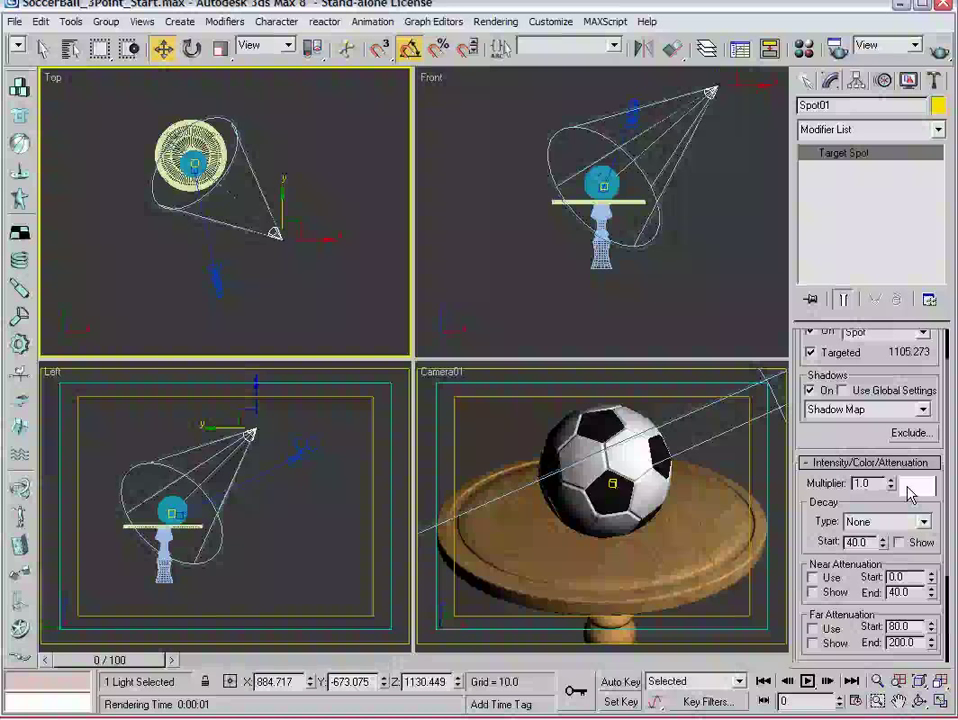
left_click(633, 498)
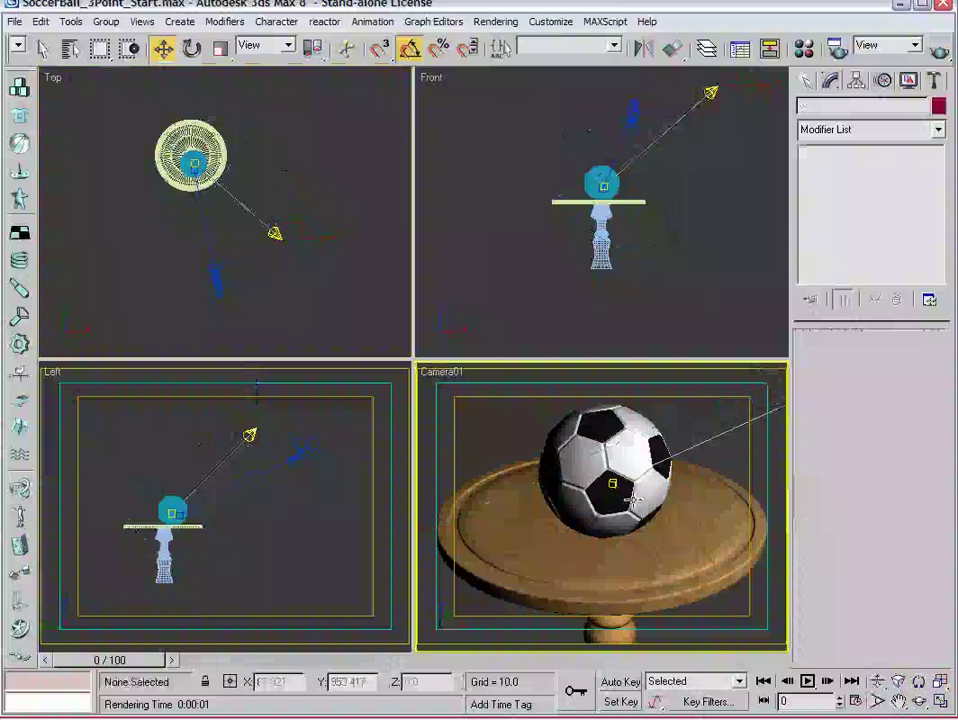
left_click(275, 233)
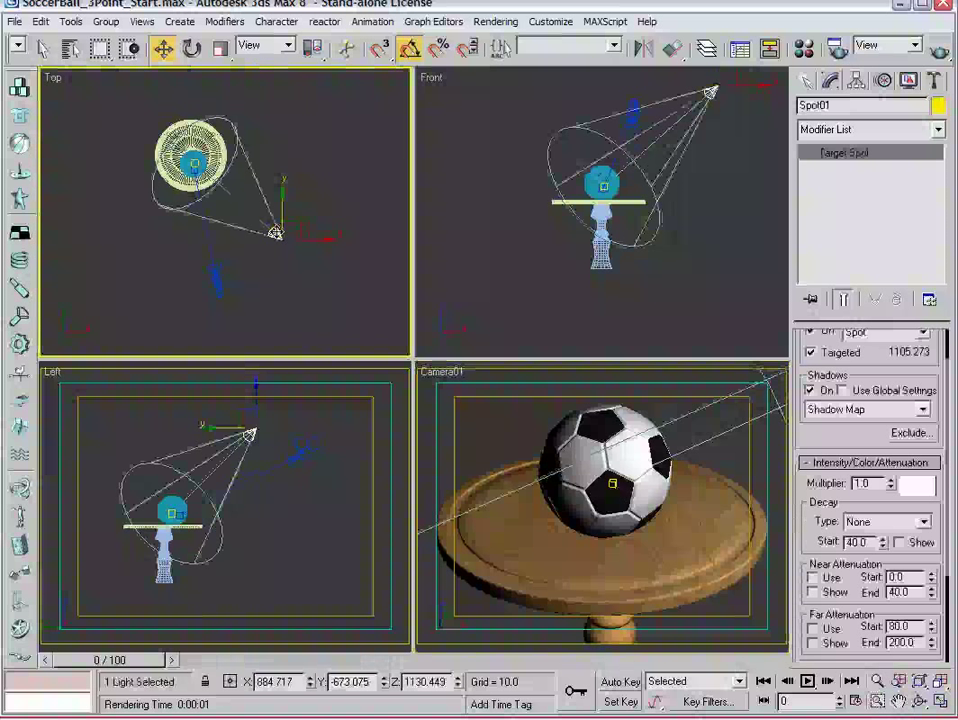
left_click(917, 484)
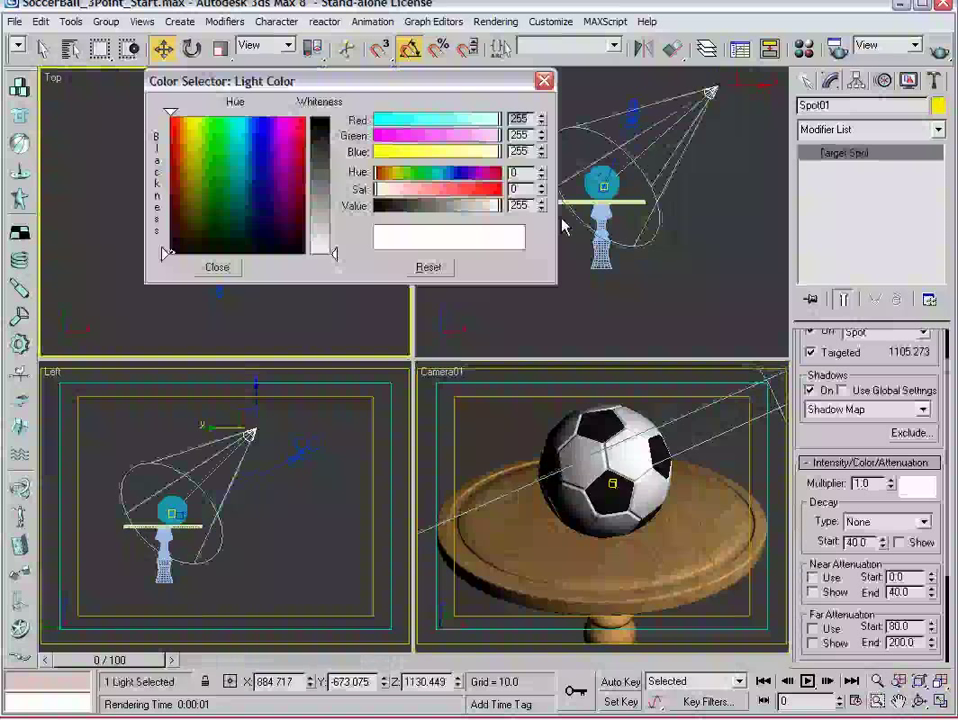
left_click(192, 116)
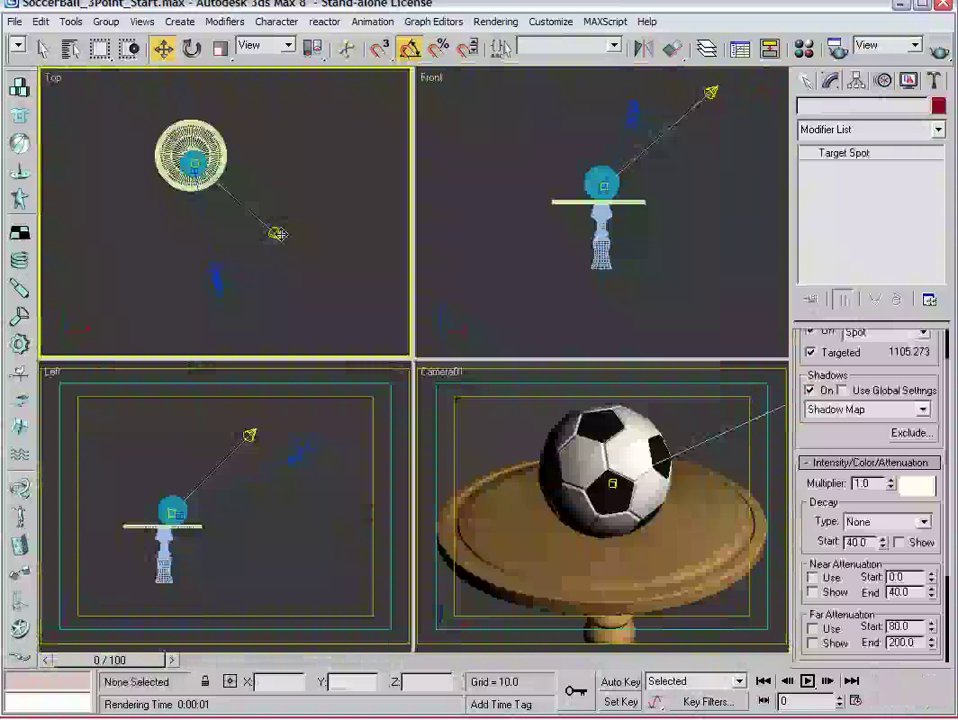
left_click(278, 234)
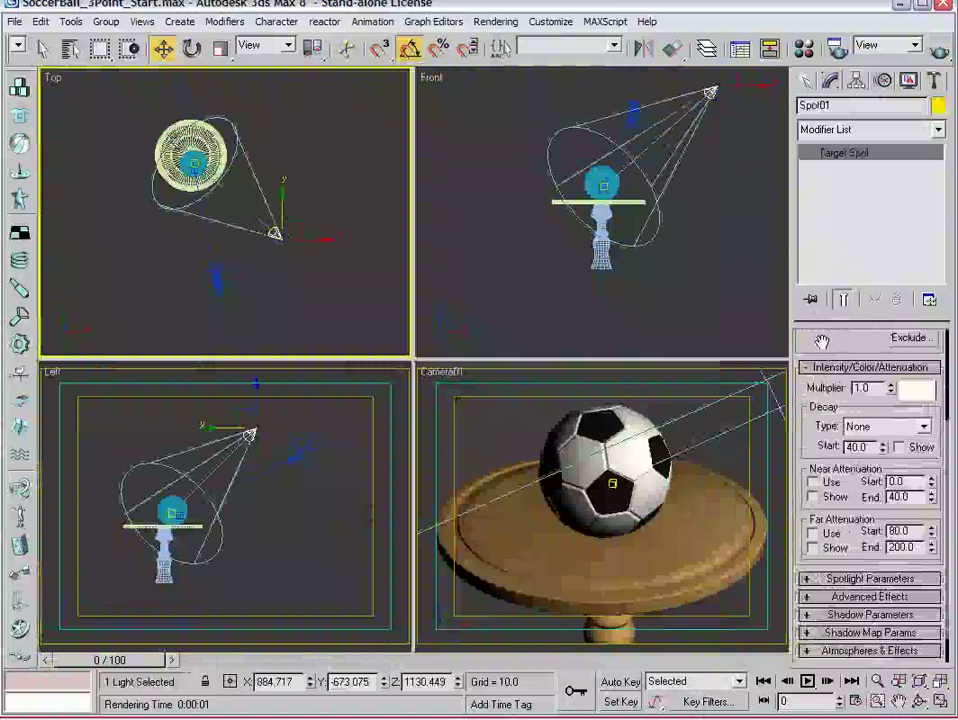
scroll(856, 515, "down", 1)
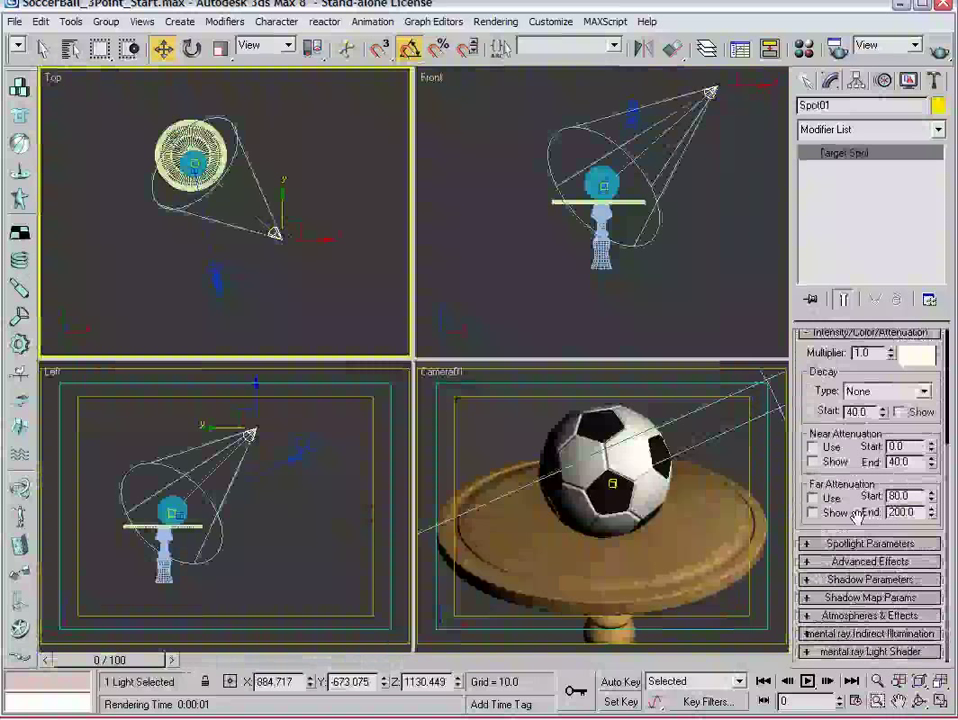
- Bring up Spot01's shadow color selector, with the shadow set to a near-black blue (2, 2, 9)
left_click(869, 580)
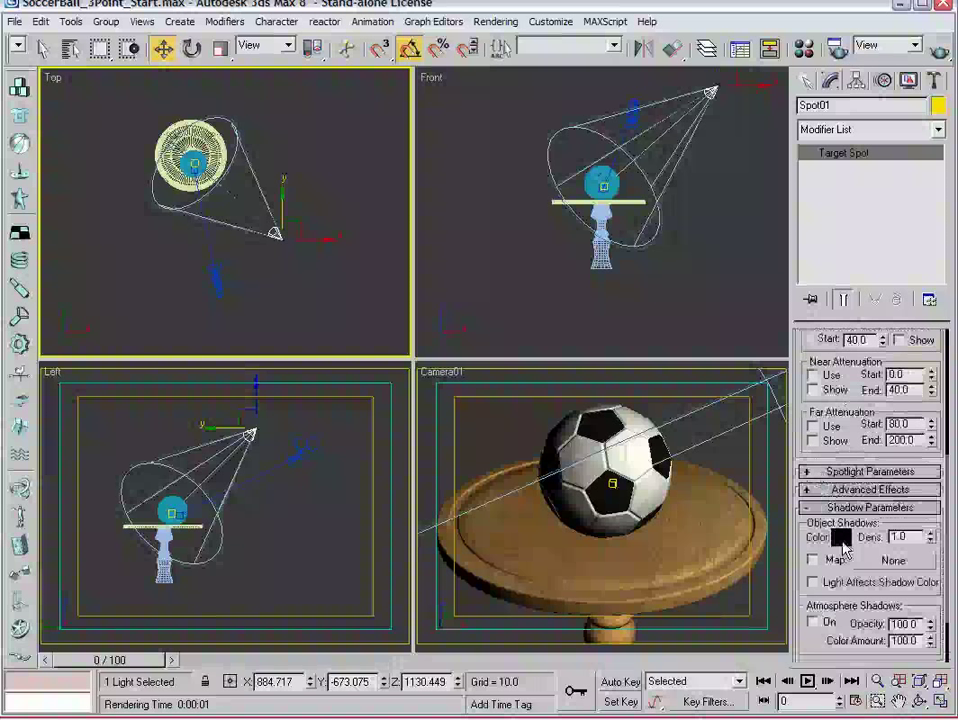
left_click(841, 538)
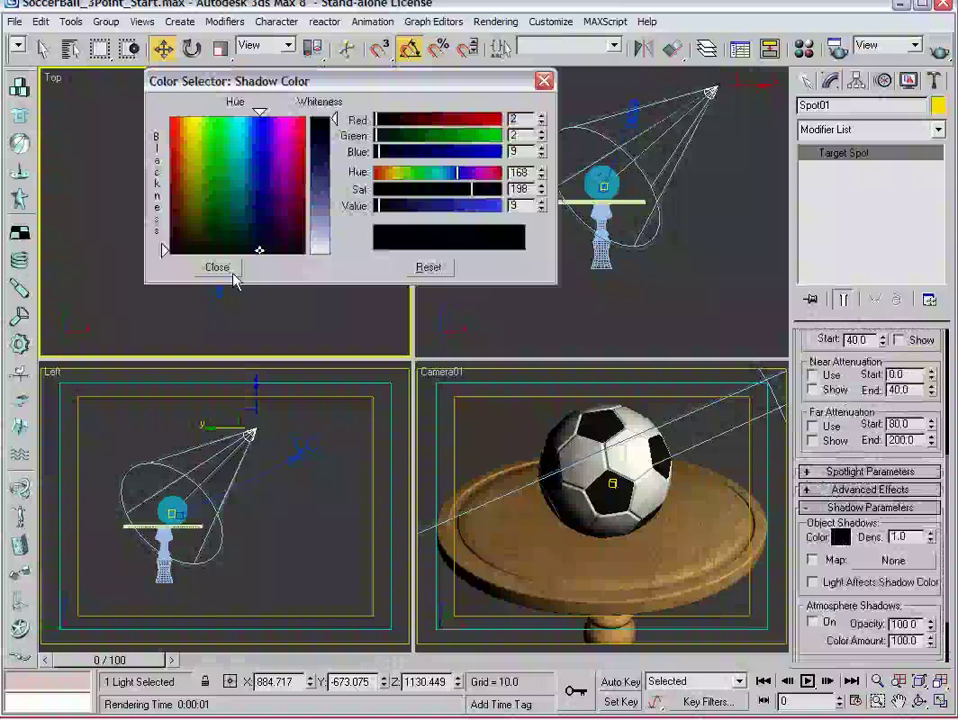